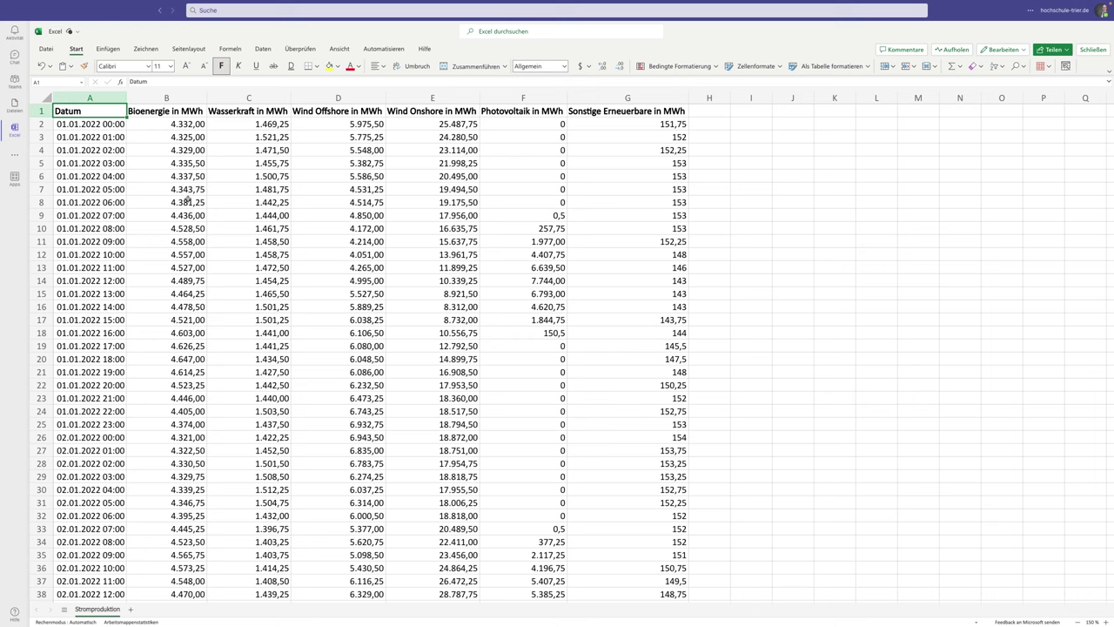
- Check the Bioenergie value formatting down the table, then return to the Datum header
{"action": "left_click", "coordinate": [206, 215]}
{"action": "scroll", "coordinate": [205, 215], "scroll_direction": "down", "scroll_amount": 2}
{"action": "scroll", "coordinate": [205, 215], "scroll_direction": "down", "scroll_amount": 8}
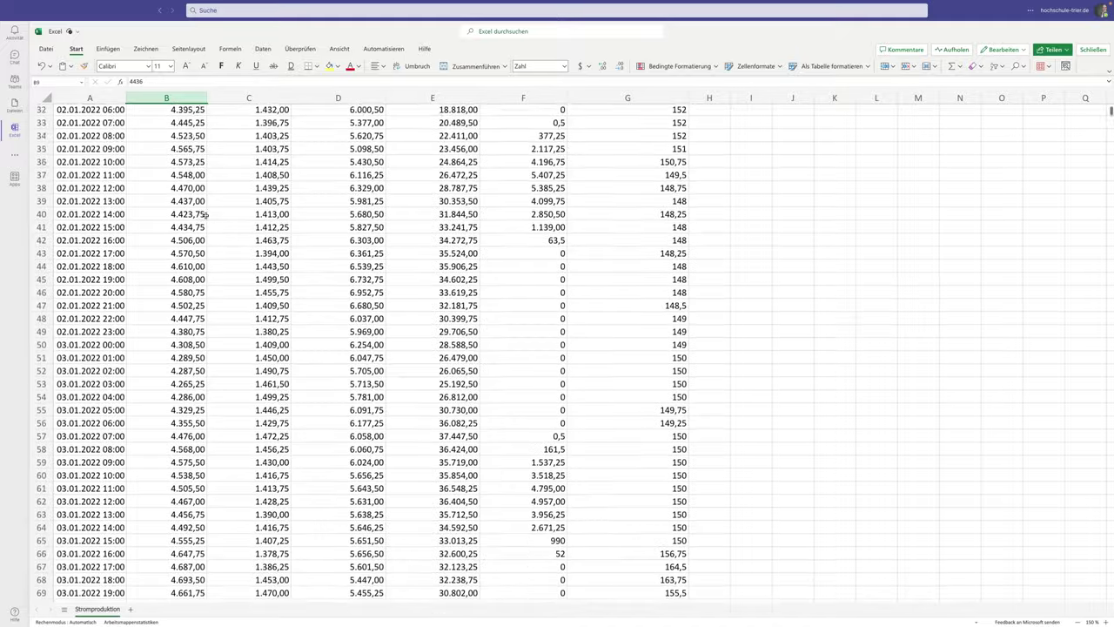
{"action": "scroll", "coordinate": [206, 215], "scroll_direction": "down", "scroll_amount": 2}
{"action": "scroll", "coordinate": [205, 215], "scroll_direction": "down", "scroll_amount": 1}
{"action": "scroll", "coordinate": [206, 215], "scroll_direction": "down", "scroll_amount": 1}
{"action": "scroll", "coordinate": [206, 215], "scroll_direction": "down", "scroll_amount": 1}
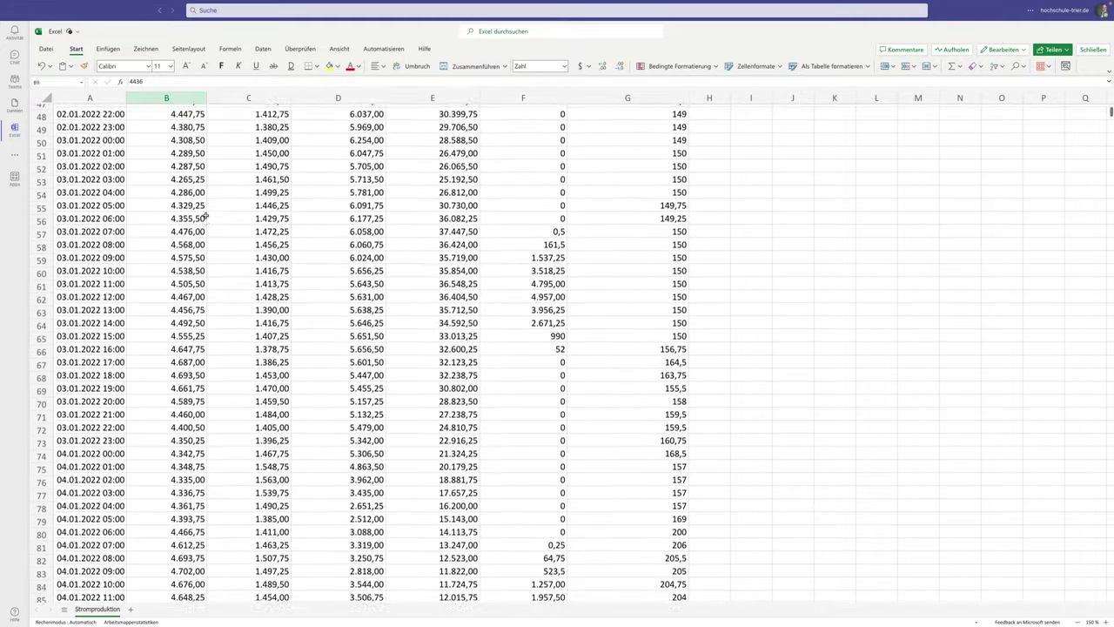
{"action": "scroll", "coordinate": [205, 216], "scroll_direction": "down", "scroll_amount": 1}
{"action": "scroll", "coordinate": [157, 255], "scroll_direction": "down", "scroll_amount": 1}
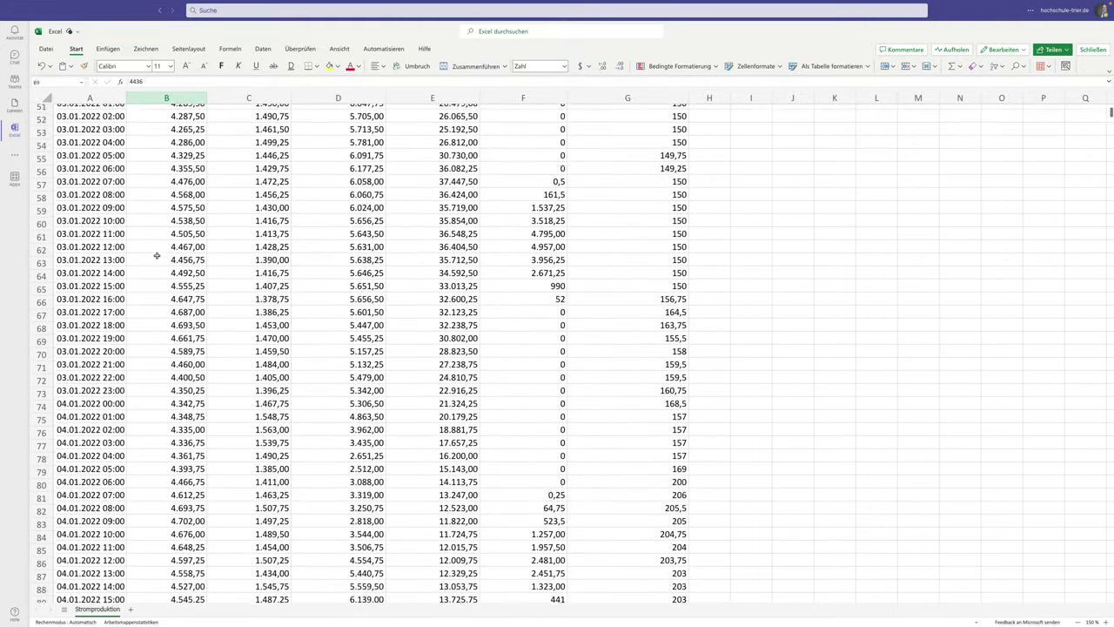
{"action": "scroll", "coordinate": [157, 255], "scroll_direction": "up", "scroll_amount": 6}
{"action": "scroll", "coordinate": [157, 255], "scroll_direction": "up", "scroll_amount": 5}
{"action": "scroll", "coordinate": [157, 255], "scroll_direction": "up", "scroll_amount": 6}
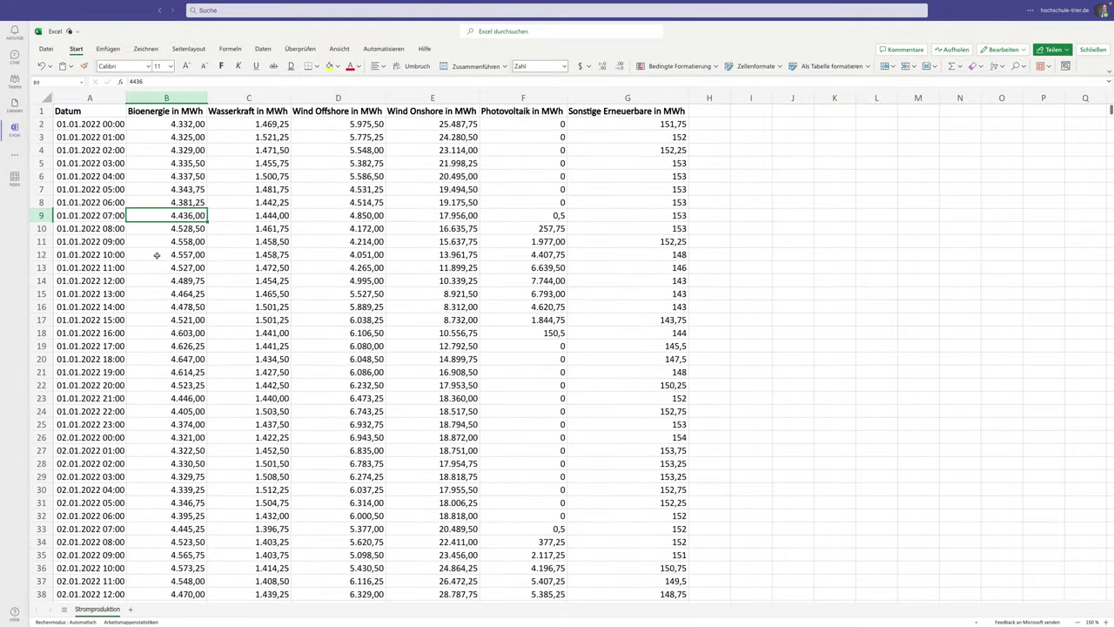
{"action": "scroll", "coordinate": [190, 162], "scroll_direction": "down", "scroll_amount": 1}
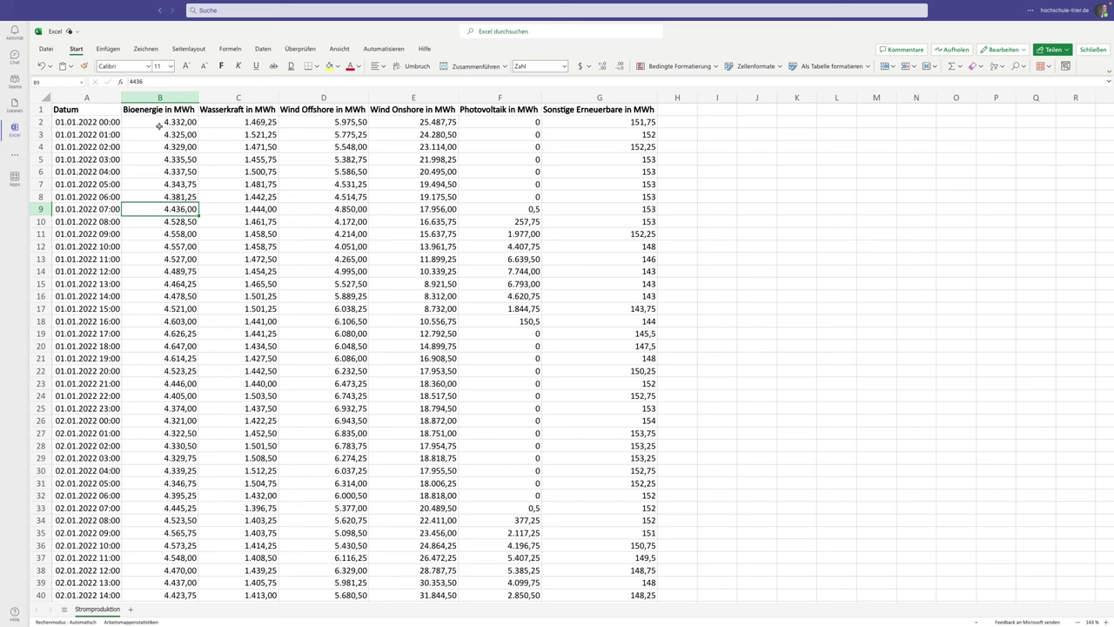
{"action": "left_click", "coordinate": [88, 109]}
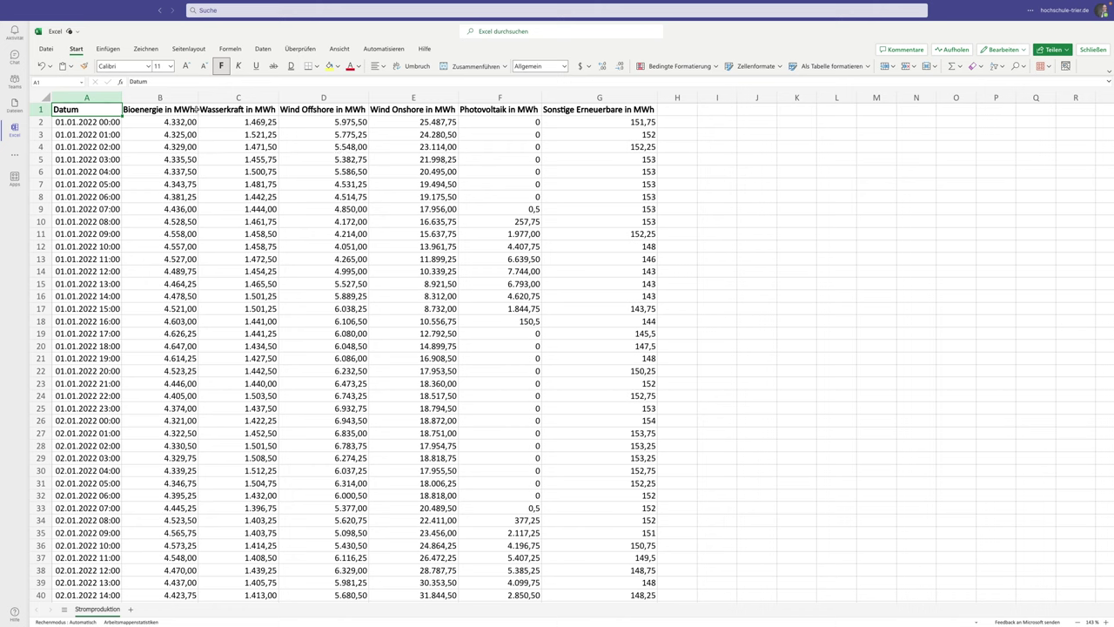
- Hide columns B and C (Bioenergie and Wasserkraft) with Spalten ausblenden
{"action": "left_click_drag", "start_coordinate": [152, 97], "coordinate": [212, 97]}
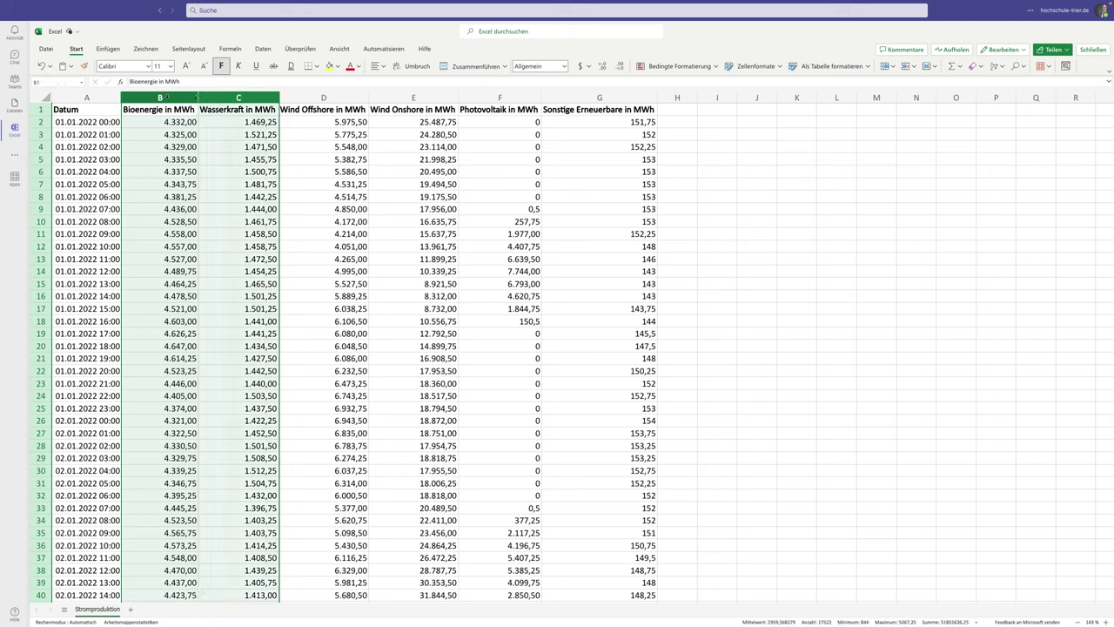
{"action": "right_click", "coordinate": [214, 98]}
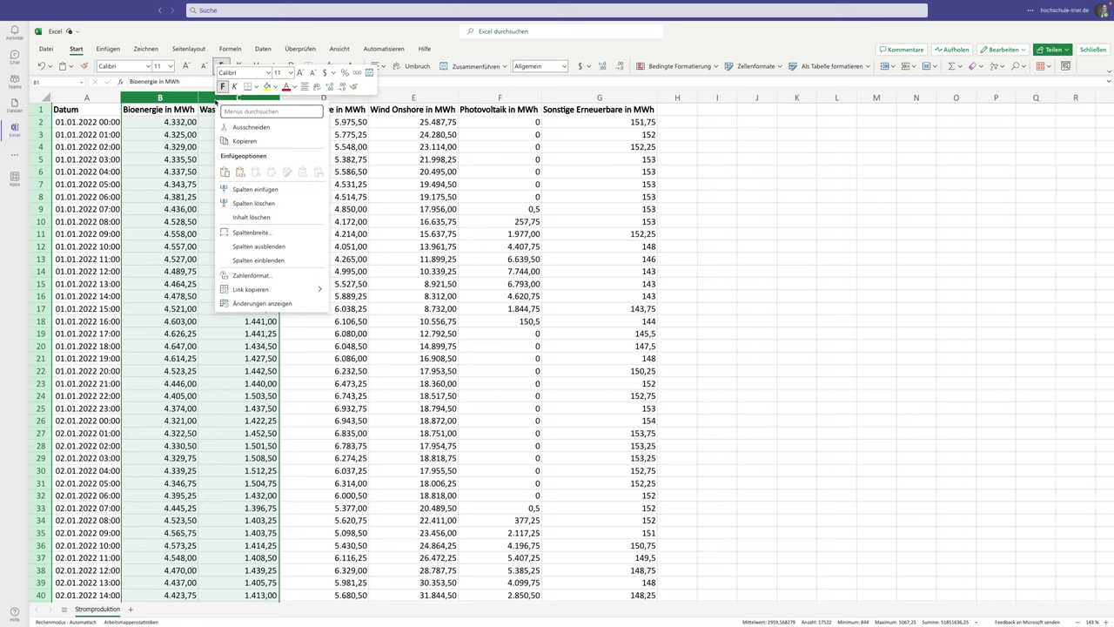
{"action": "left_click", "coordinate": [258, 247]}
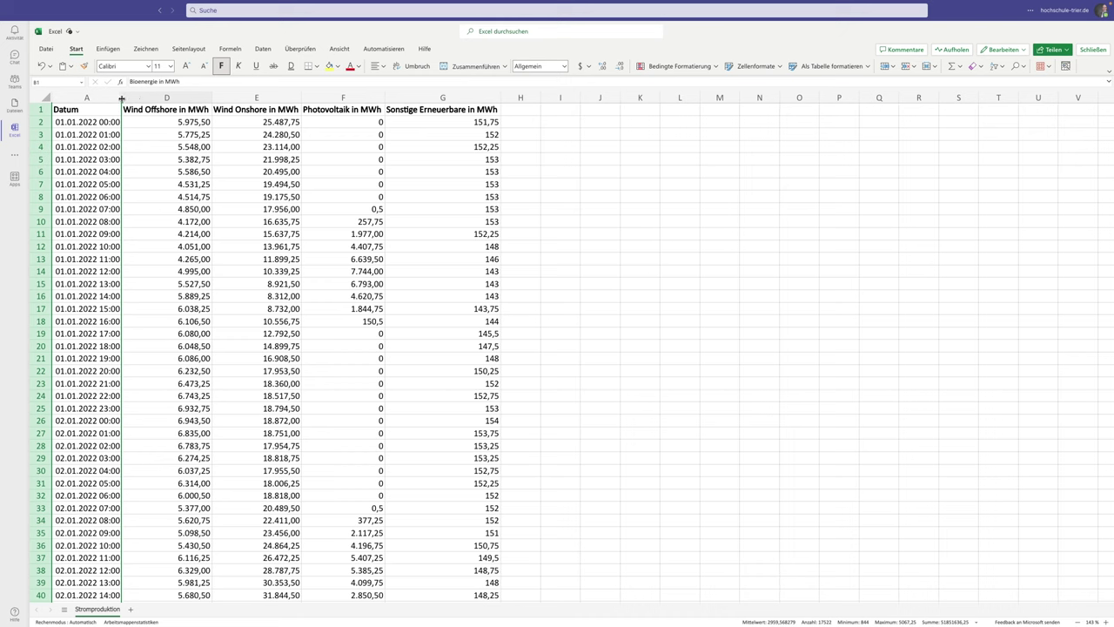
- Unhide the Bioenergie and Wasserkraft columns from a column A–D selection using Spalten einblenden
{"action": "left_click", "coordinate": [114, 97]}
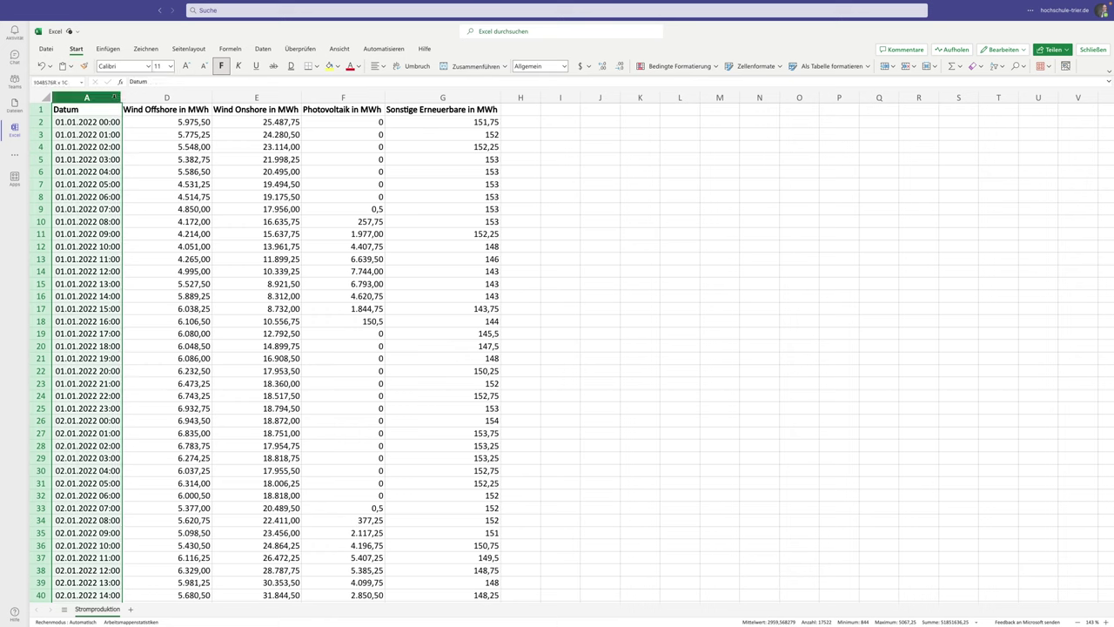
{"action": "left_click_drag", "start_coordinate": [114, 97], "coordinate": [131, 97]}
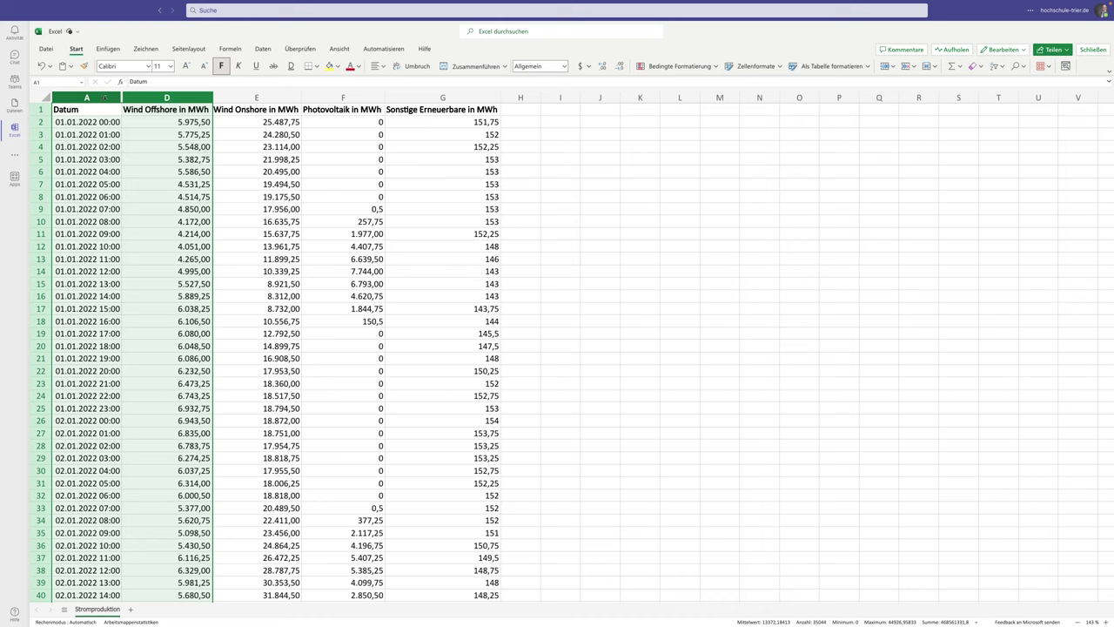
{"action": "left_click_drag", "start_coordinate": [104, 97], "coordinate": [138, 97]}
{"action": "right_click", "coordinate": [138, 98]}
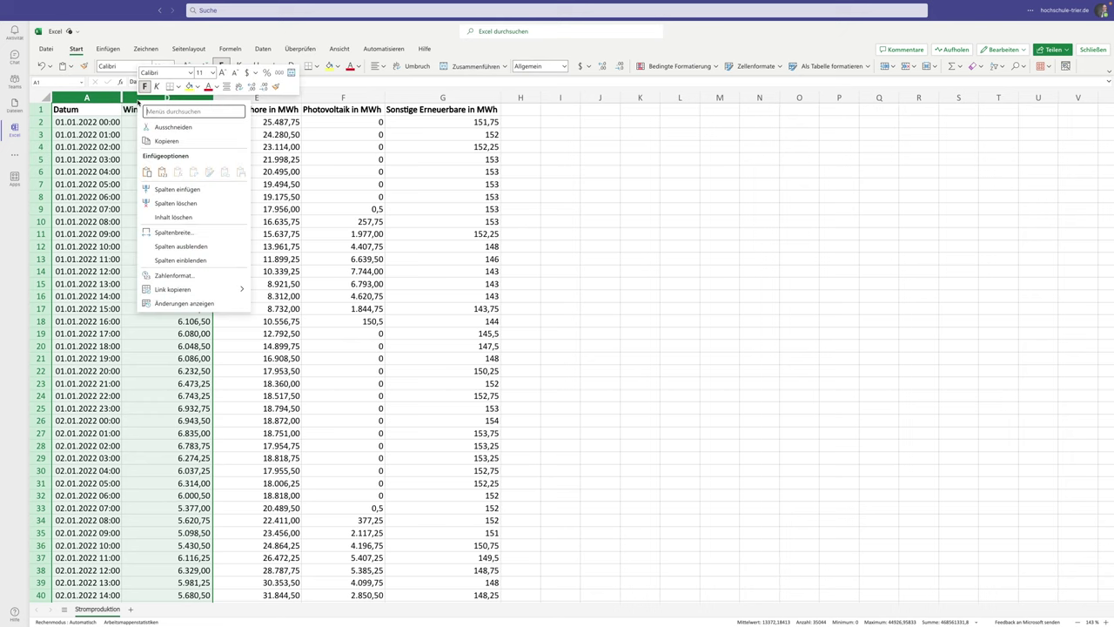
{"action": "left_click", "coordinate": [182, 262]}
{"action": "left_click", "coordinate": [244, 186]}
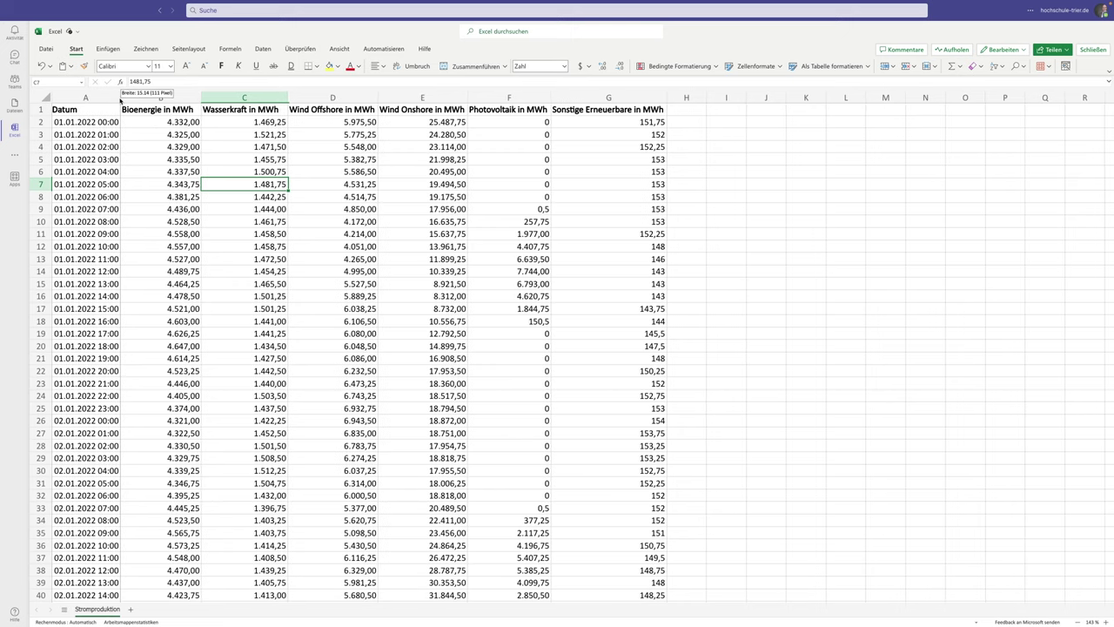
- Manually narrow and then widen column A by dragging its header border
{"action": "left_click_drag", "start_coordinate": [121, 99], "coordinate": [109, 101]}
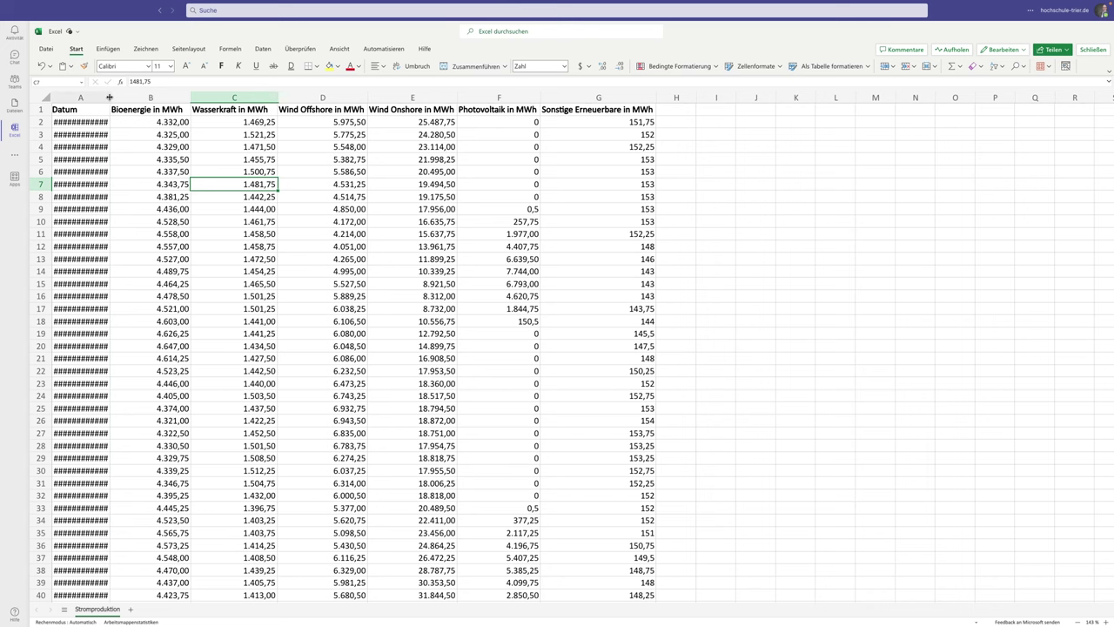
{"action": "left_click_drag", "start_coordinate": [111, 98], "coordinate": [124, 98]}
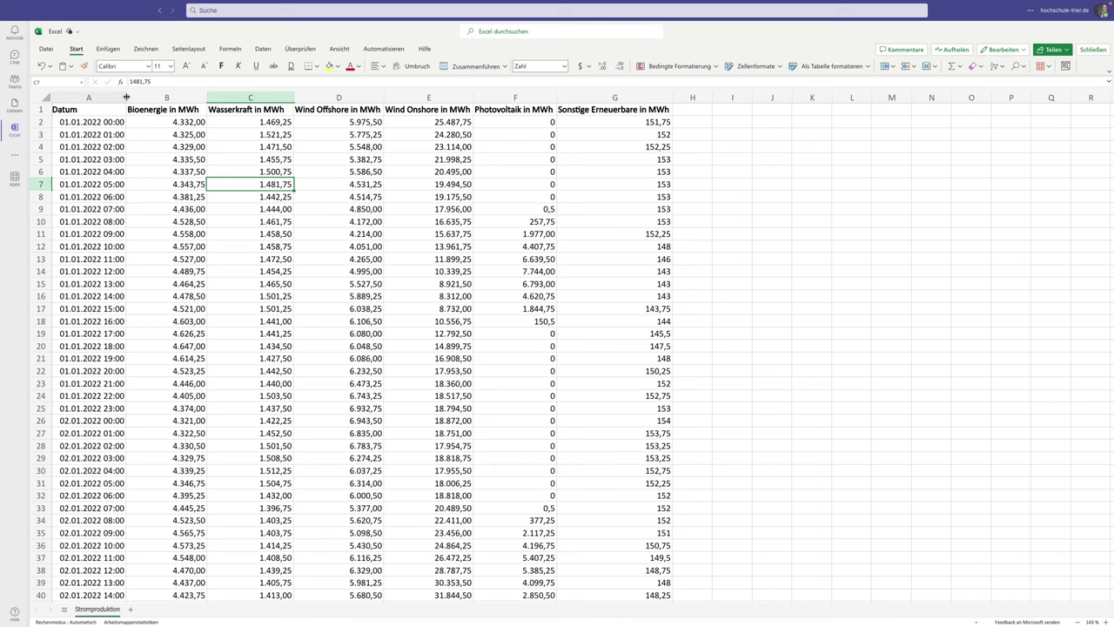
{"action": "left_click_drag", "start_coordinate": [126, 98], "coordinate": [109, 98]}
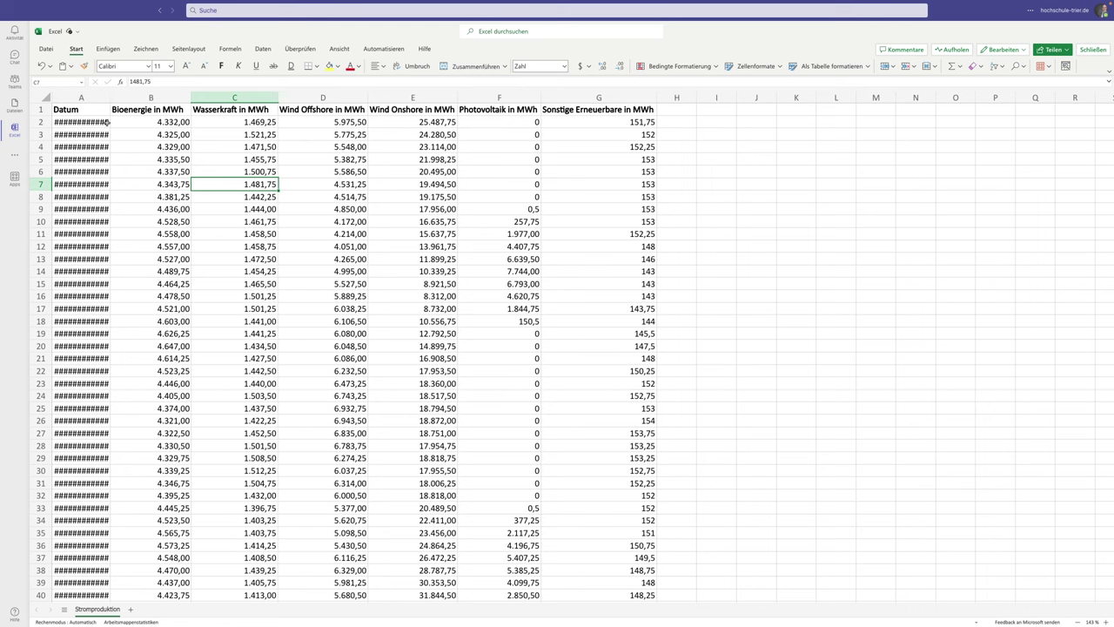
{"action": "left_click_drag", "start_coordinate": [109, 97], "coordinate": [128, 98]}
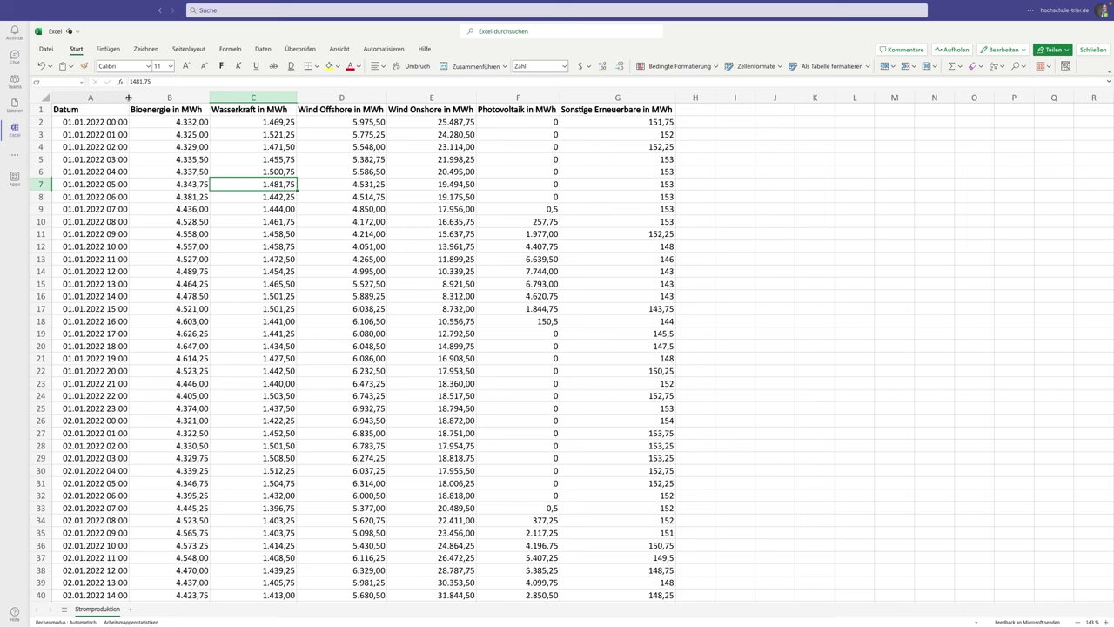
- Autofit column A so it fits the Datum date-time values snugly
{"action": "left_click", "coordinate": [125, 98]}
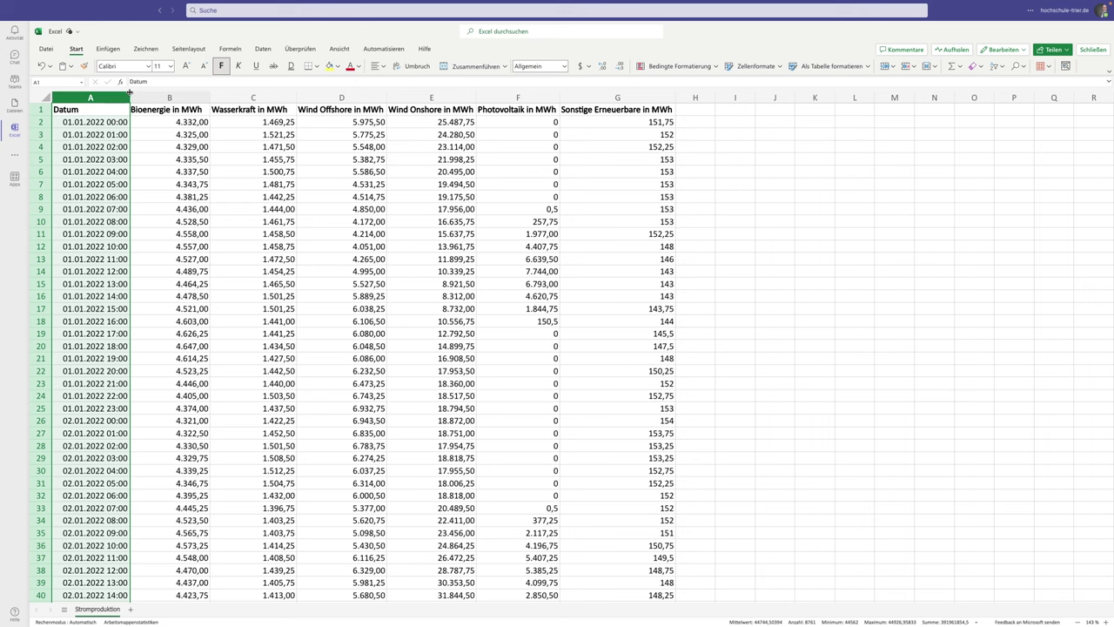
{"action": "left_click_drag", "start_coordinate": [128, 92], "coordinate": [131, 100]}
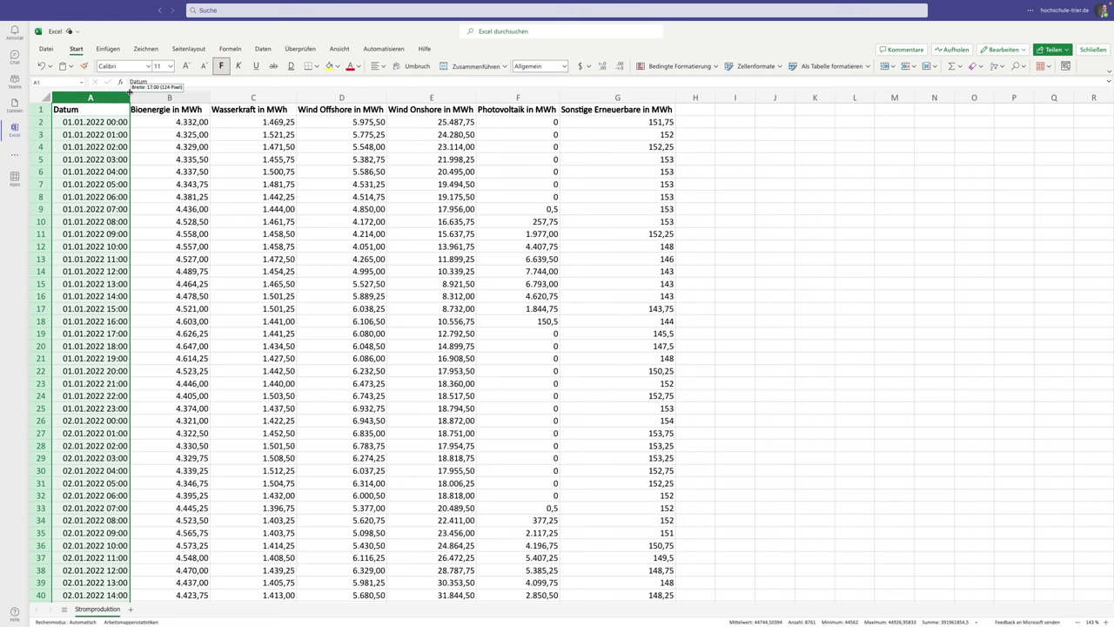
{"action": "double_click", "coordinate": [130, 97]}
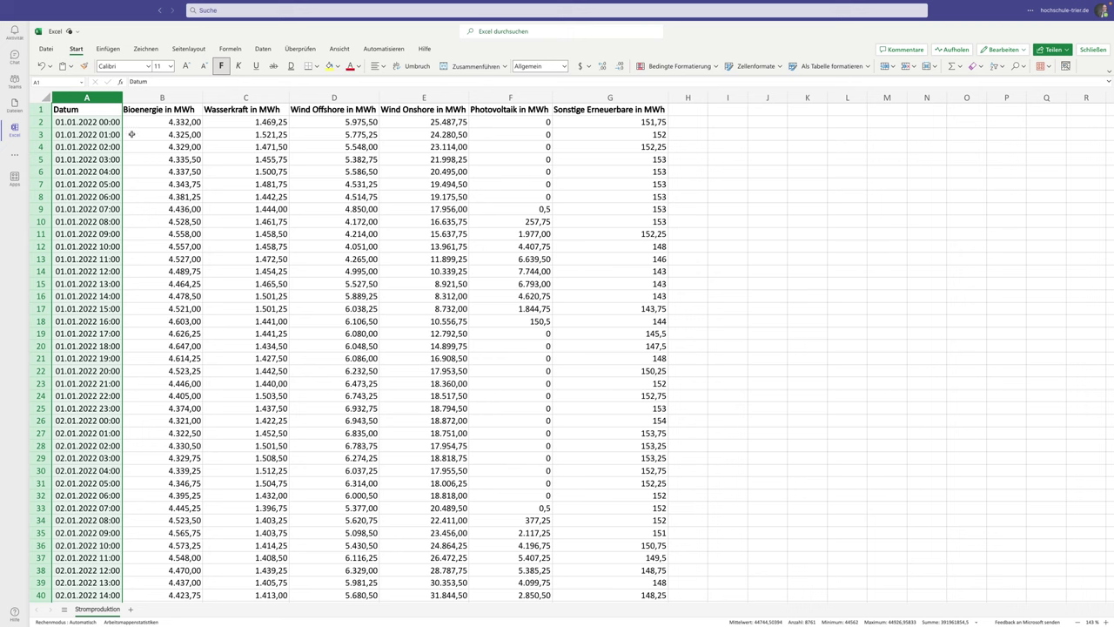
{"action": "left_click", "coordinate": [173, 169]}
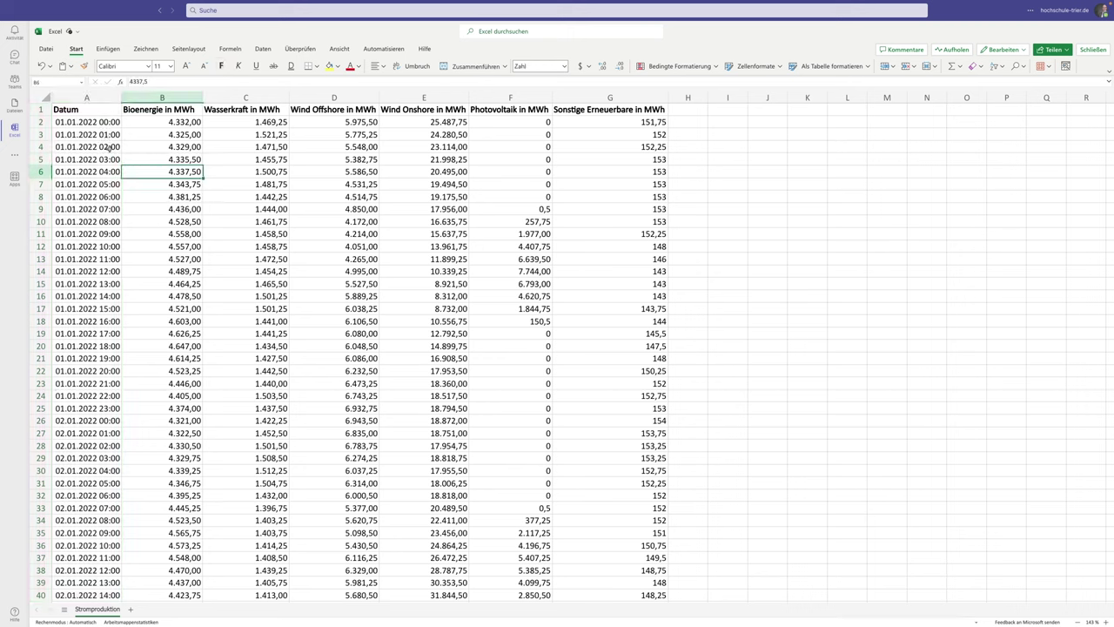
- Give the selected data columns from Datum onward a uniform width by dragging a header border
{"action": "left_click_drag", "start_coordinate": [104, 97], "coordinate": [588, 103]}
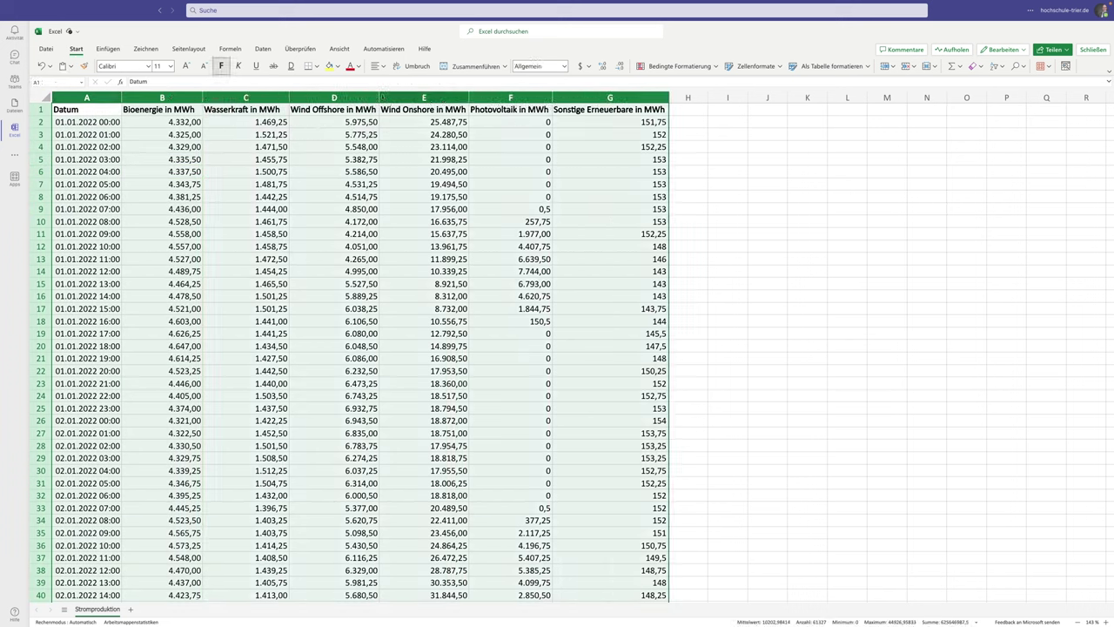
{"action": "left_click_drag", "start_coordinate": [380, 98], "coordinate": [392, 99]}
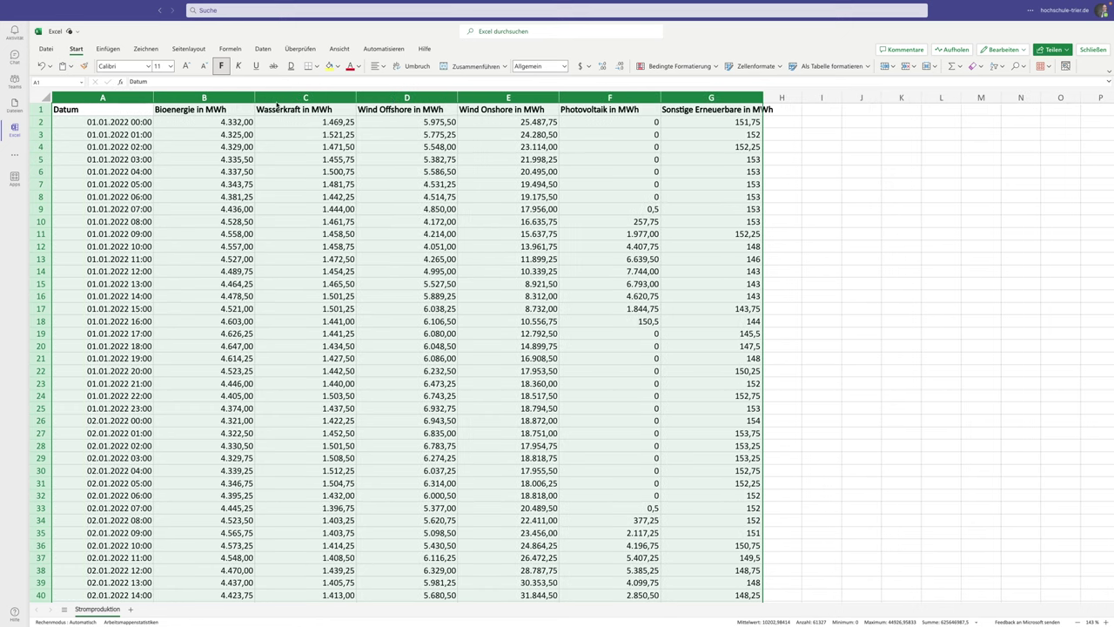
{"action": "left_click_drag", "start_coordinate": [357, 97], "coordinate": [359, 96]}
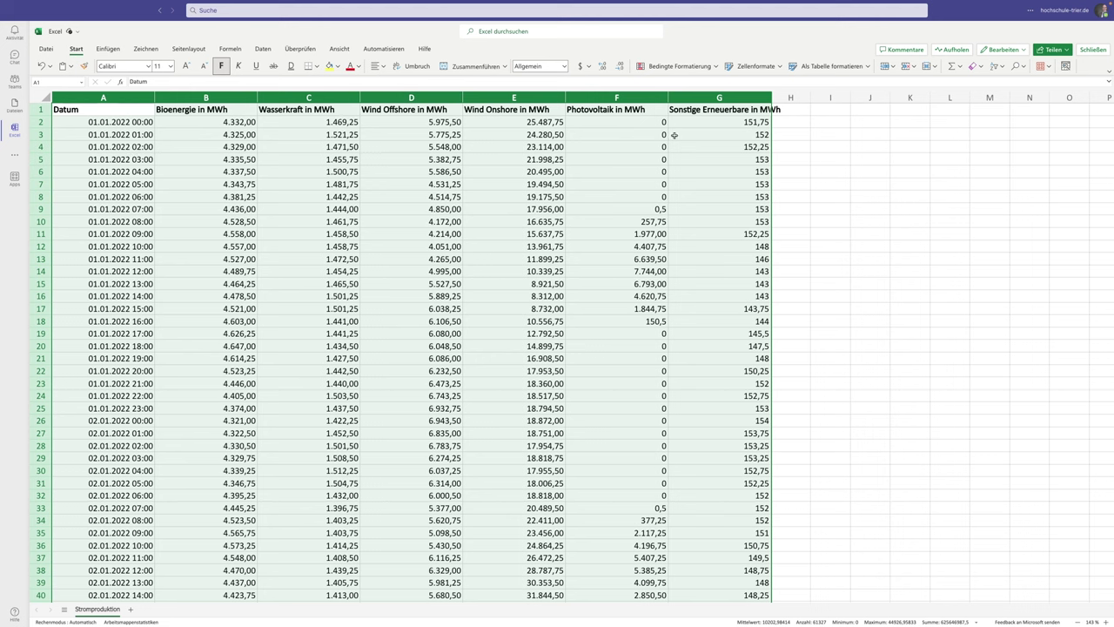
{"action": "left_click", "coordinate": [713, 142]}
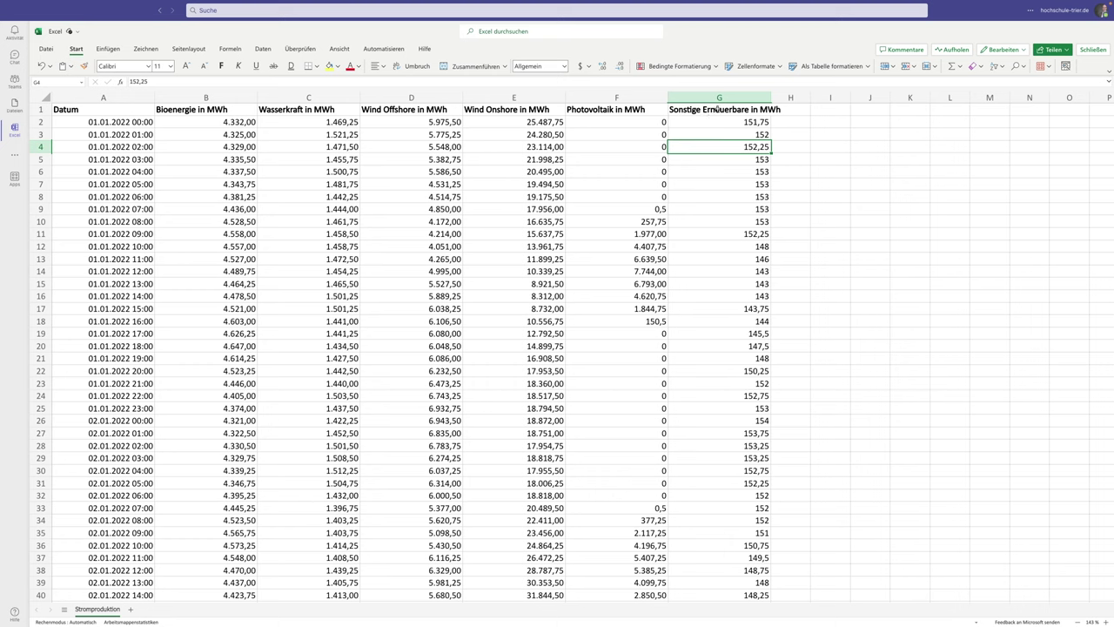
- Select columns A through G and autofit each to its contents
{"action": "left_click", "coordinate": [713, 110]}
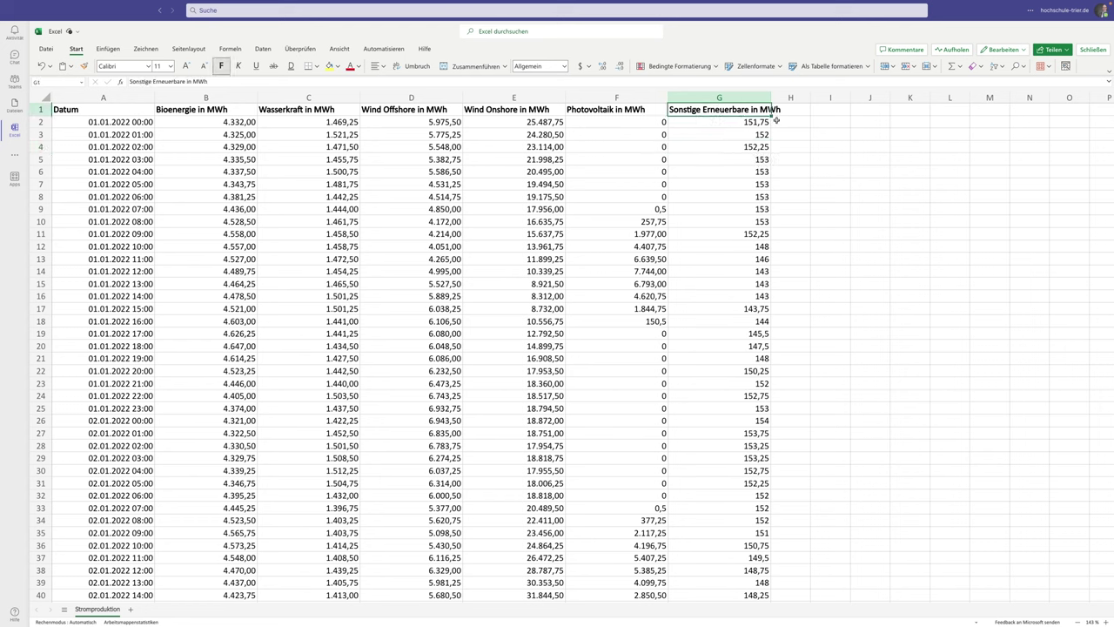
{"action": "left_click_drag", "start_coordinate": [139, 96], "coordinate": [771, 99]}
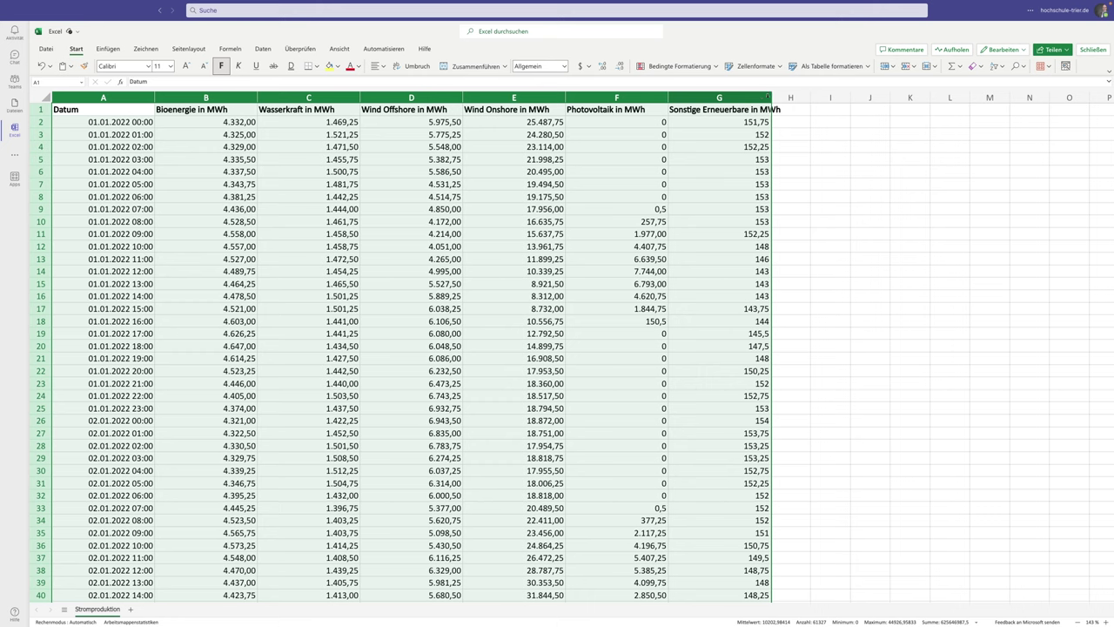
{"action": "left_click_drag", "start_coordinate": [771, 94], "coordinate": [771, 93]}
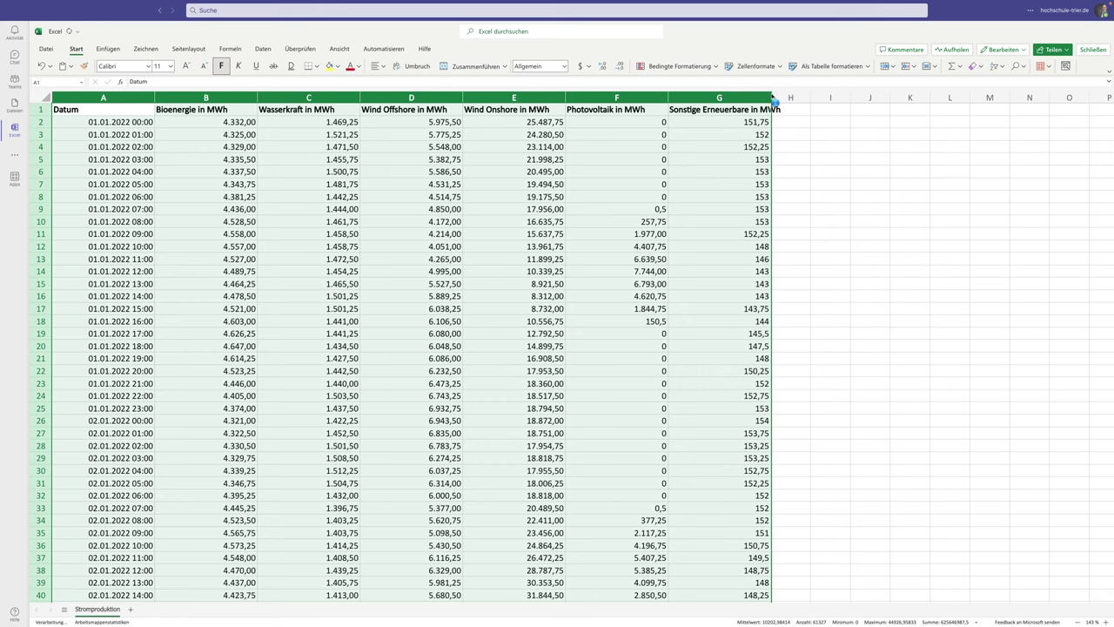
{"action": "double_click", "coordinate": [771, 94]}
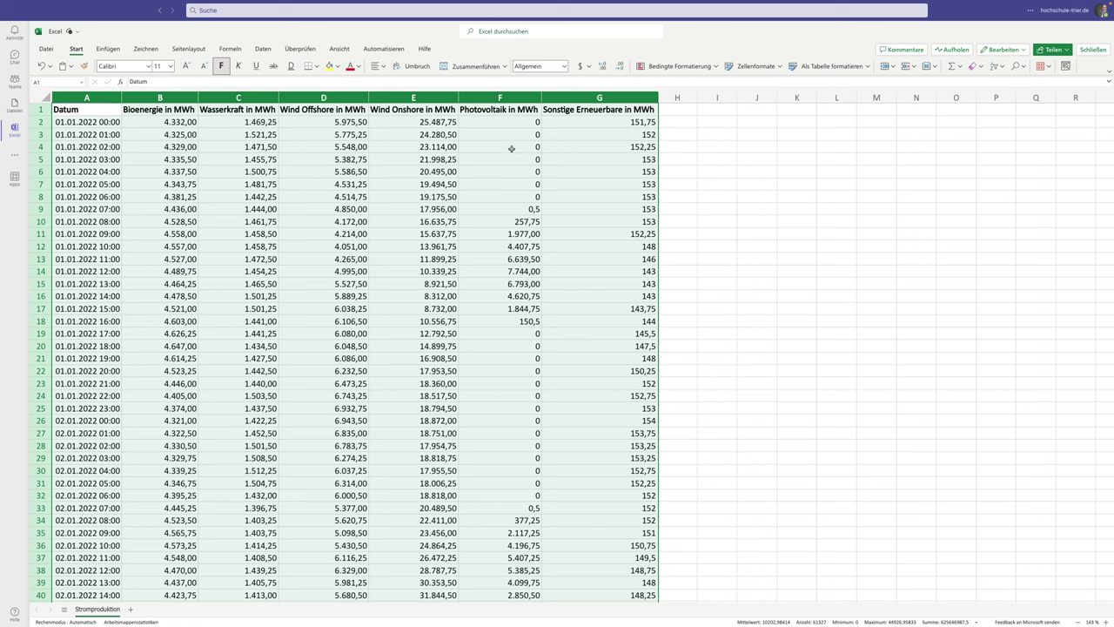
{"action": "left_click", "coordinate": [513, 149]}
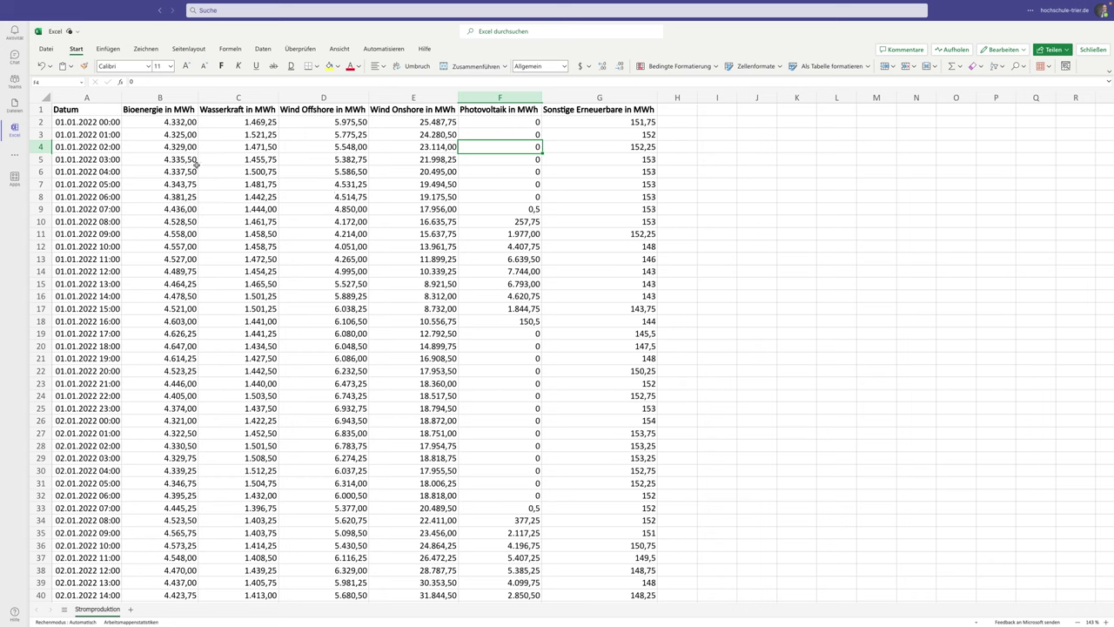
{"action": "left_click", "coordinate": [157, 123]}
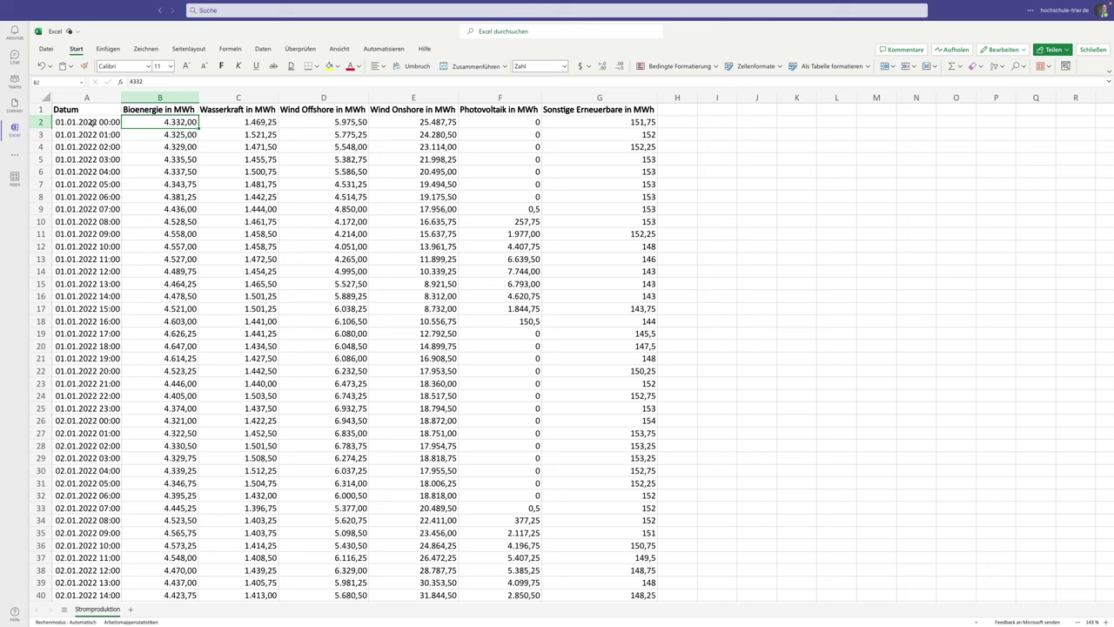
{"action": "left_click", "coordinate": [94, 123]}
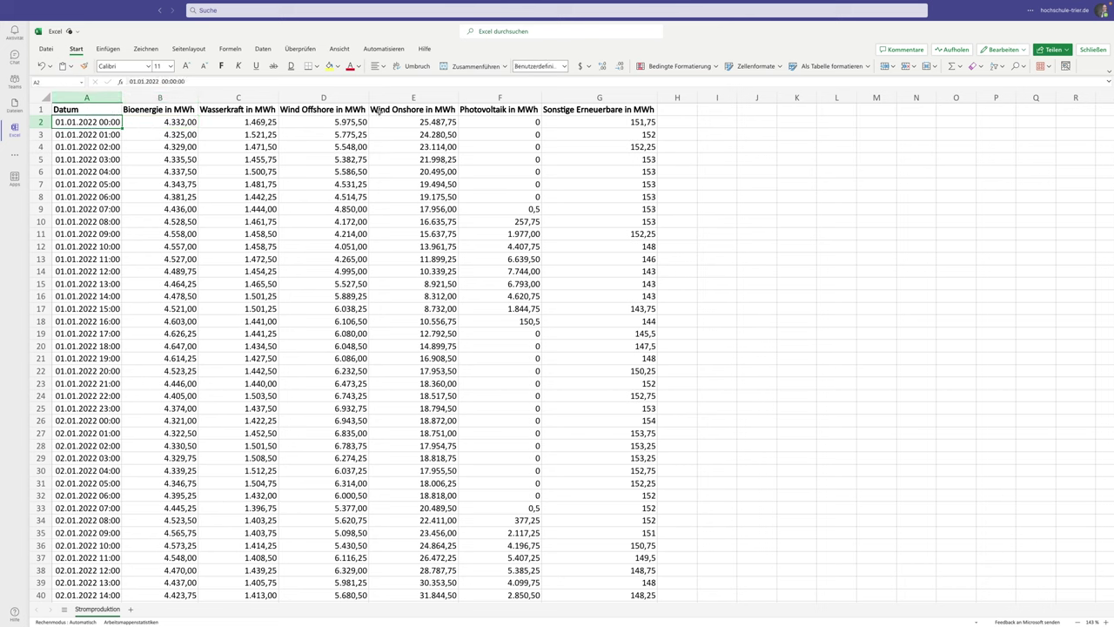
{"action": "left_click", "coordinate": [564, 67]}
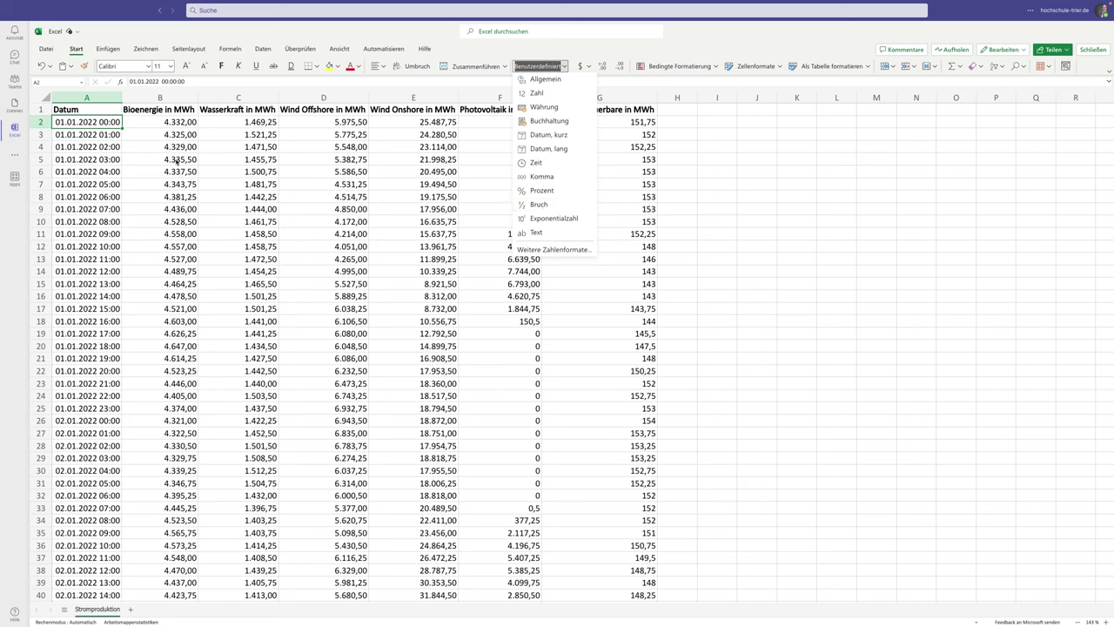
{"action": "left_click", "coordinate": [74, 110]}
{"action": "left_click", "coordinate": [84, 108]}
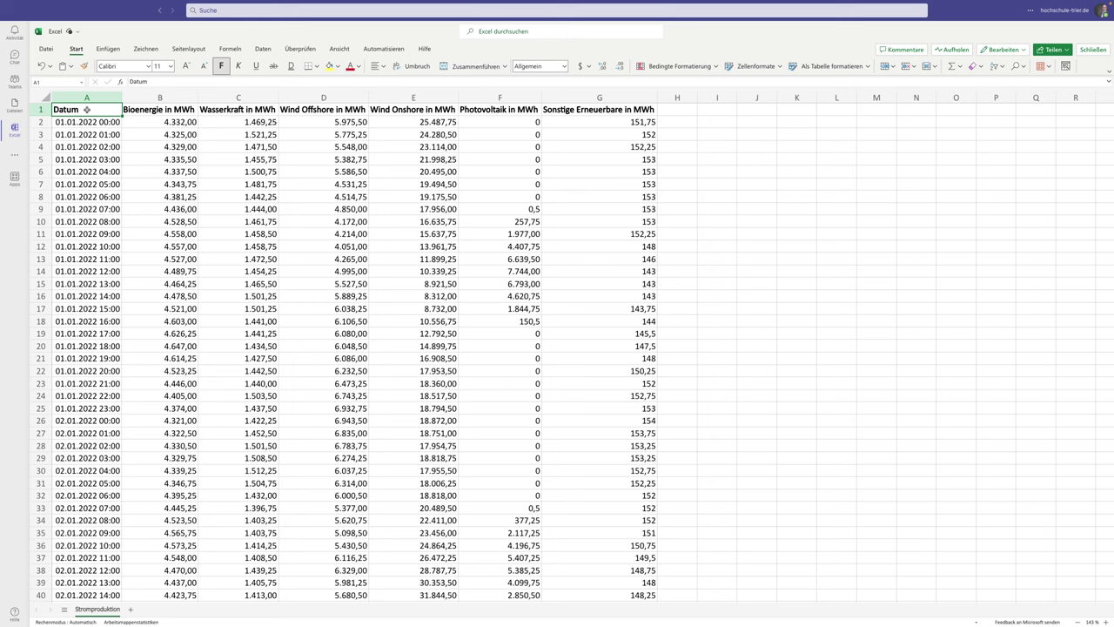
{"action": "left_click", "coordinate": [564, 66]}
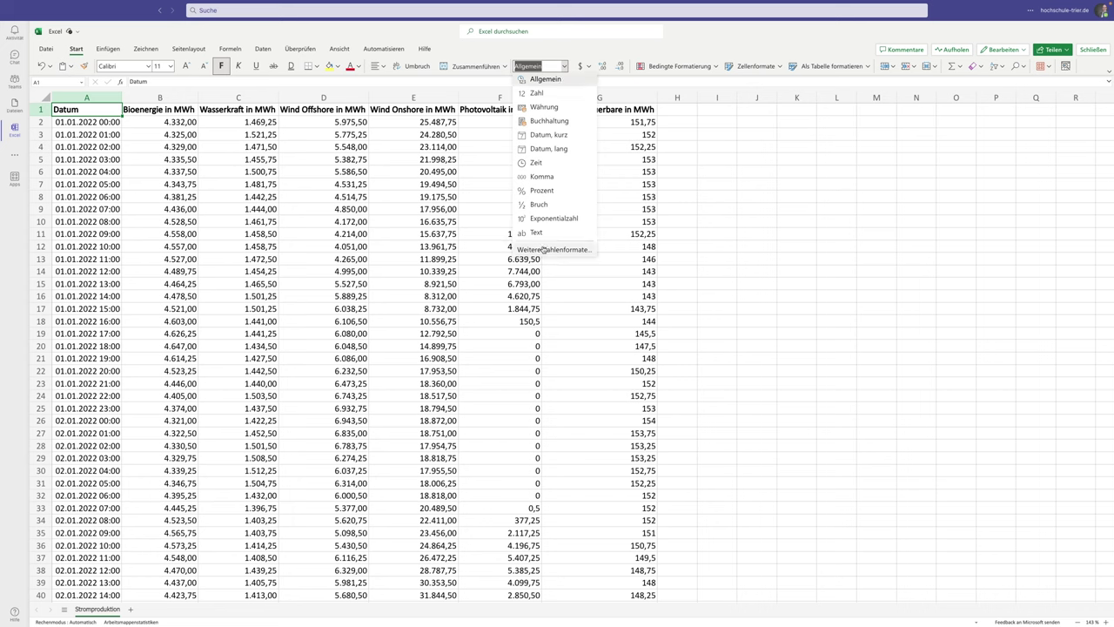
{"action": "key", "text": "Escape"}
- Reduce B2 to the whole number 4.332 using Decrease Decimal
{"action": "left_click", "coordinate": [304, 208]}
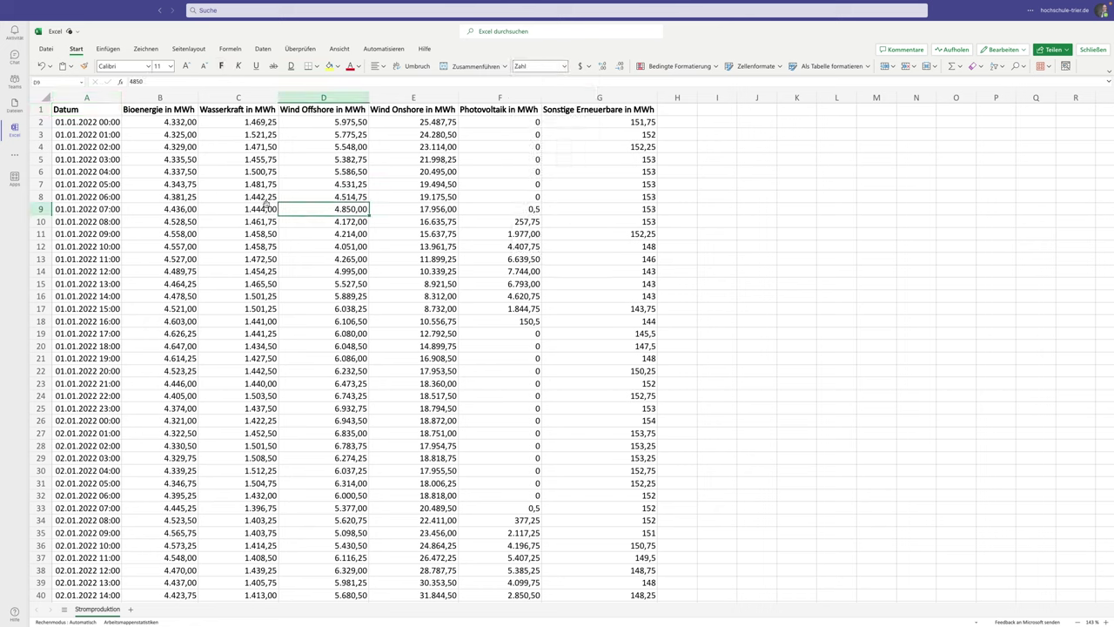
{"action": "left_click", "coordinate": [173, 130]}
{"action": "left_click", "coordinate": [172, 122]}
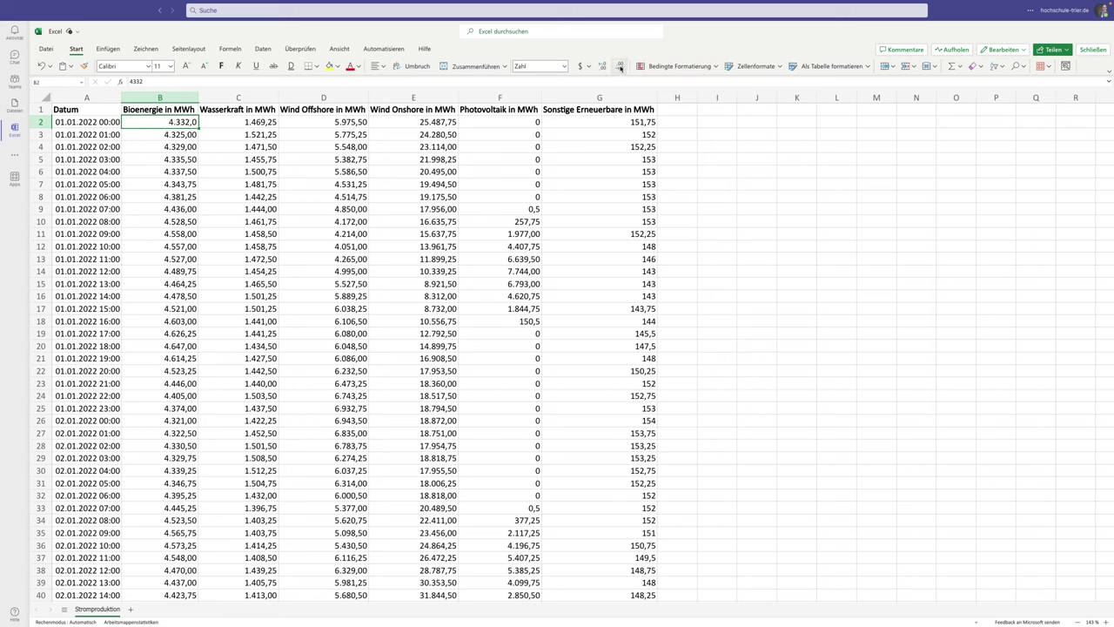
{"action": "left_click", "coordinate": [620, 68]}
{"action": "left_click", "coordinate": [620, 68]}
{"action": "left_click", "coordinate": [603, 68]}
{"action": "left_click", "coordinate": [604, 68]}
{"action": "left_click", "coordinate": [603, 67]}
{"action": "left_click", "coordinate": [621, 67]}
{"action": "left_click", "coordinate": [620, 67]}
{"action": "left_click", "coordinate": [621, 67]}
- Show B3 and B4 as whole numbers (4.325, 4.329), then reselect B2
{"action": "left_click", "coordinate": [185, 134]}
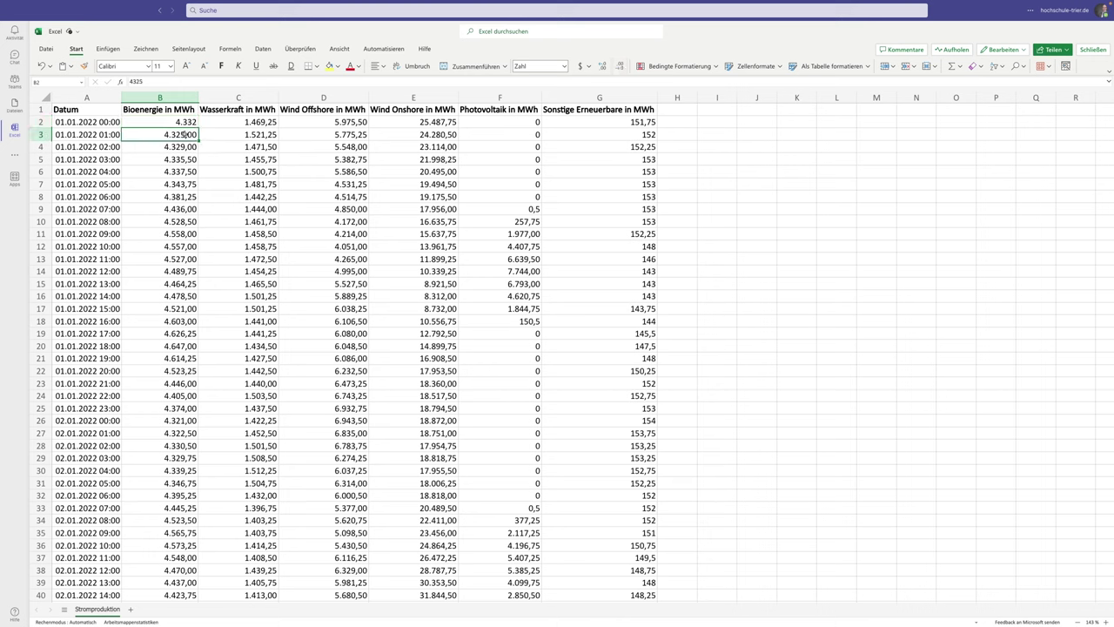
{"action": "left_click", "coordinate": [620, 67]}
{"action": "left_click", "coordinate": [621, 67]}
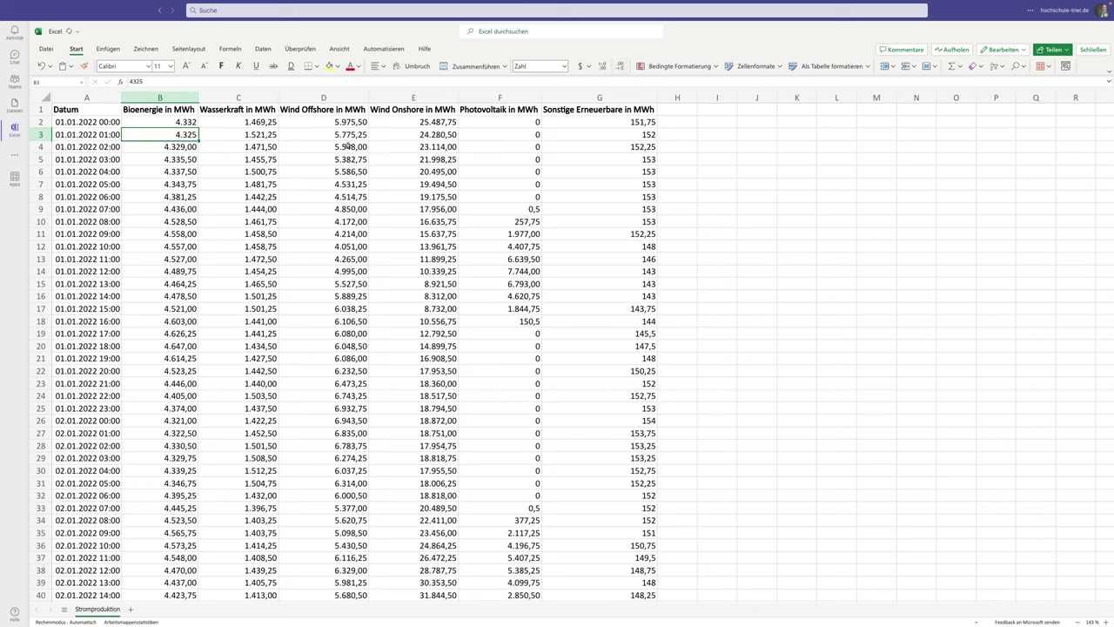
{"action": "left_click", "coordinate": [181, 149]}
{"action": "left_click", "coordinate": [621, 67]}
{"action": "left_click", "coordinate": [621, 67]}
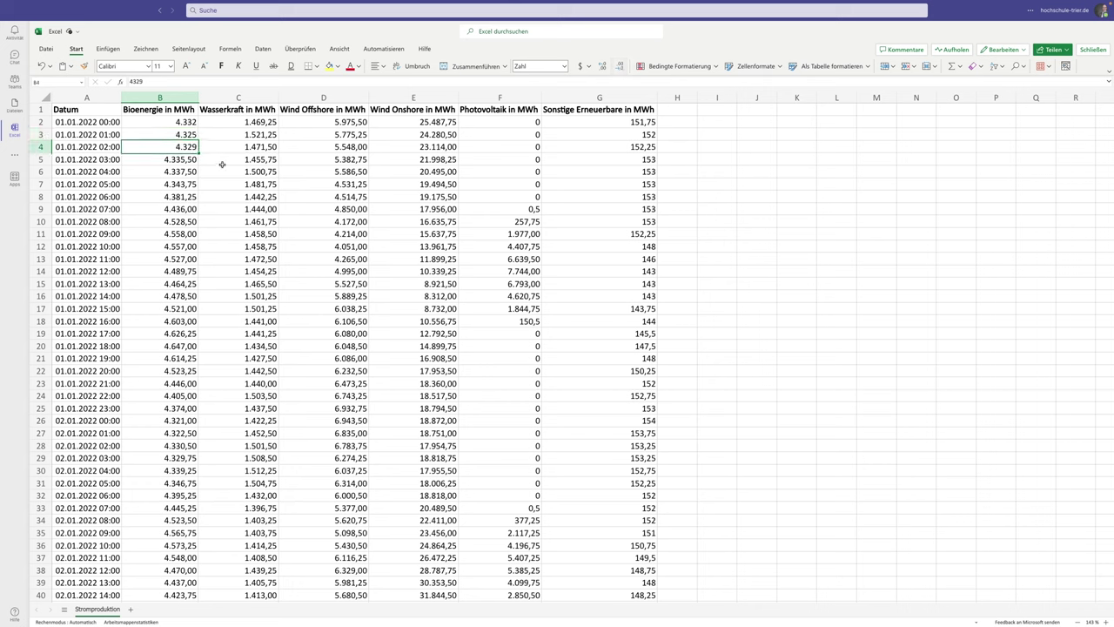
{"action": "left_click", "coordinate": [185, 123]}
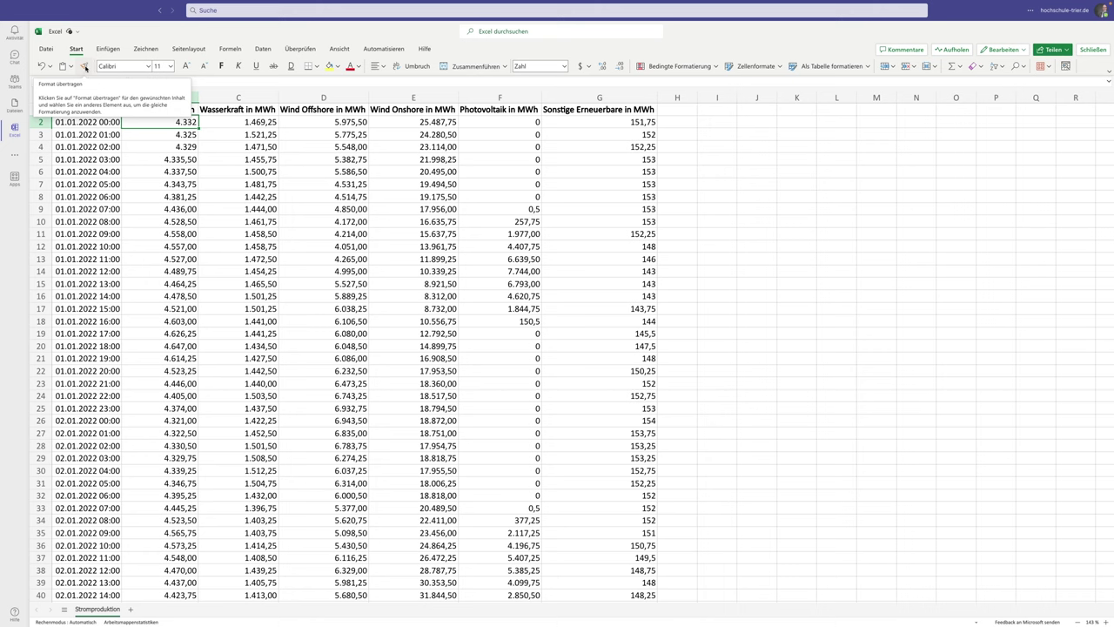
- Copy B2's whole-number format onto columns B through G with Format Painter
{"action": "left_click", "coordinate": [84, 67]}
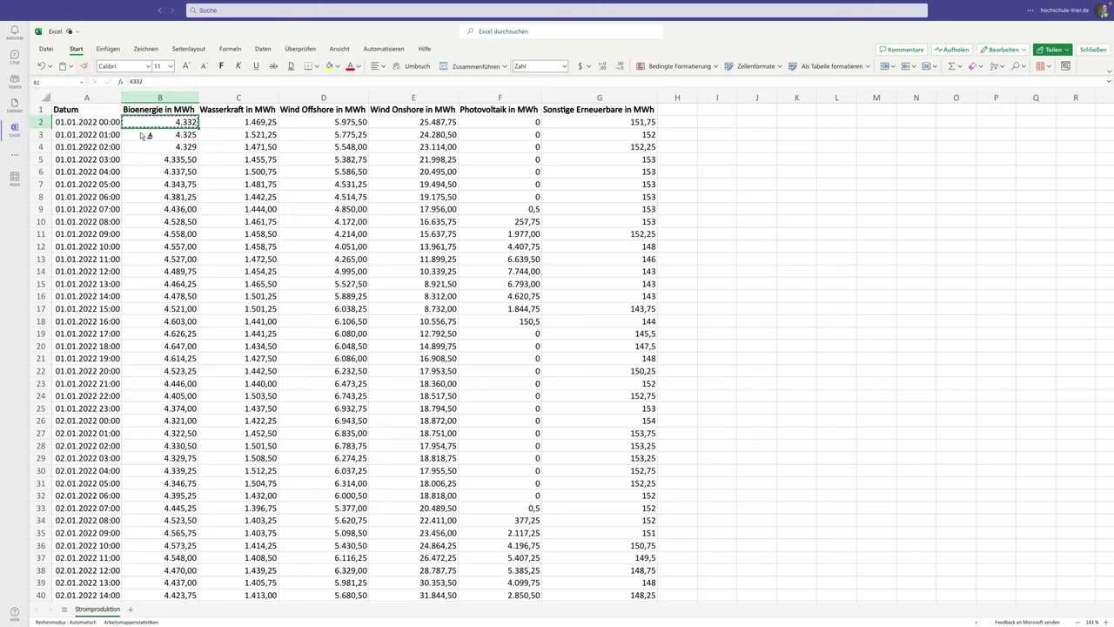
{"action": "left_click_drag", "start_coordinate": [160, 98], "coordinate": [570, 102]}
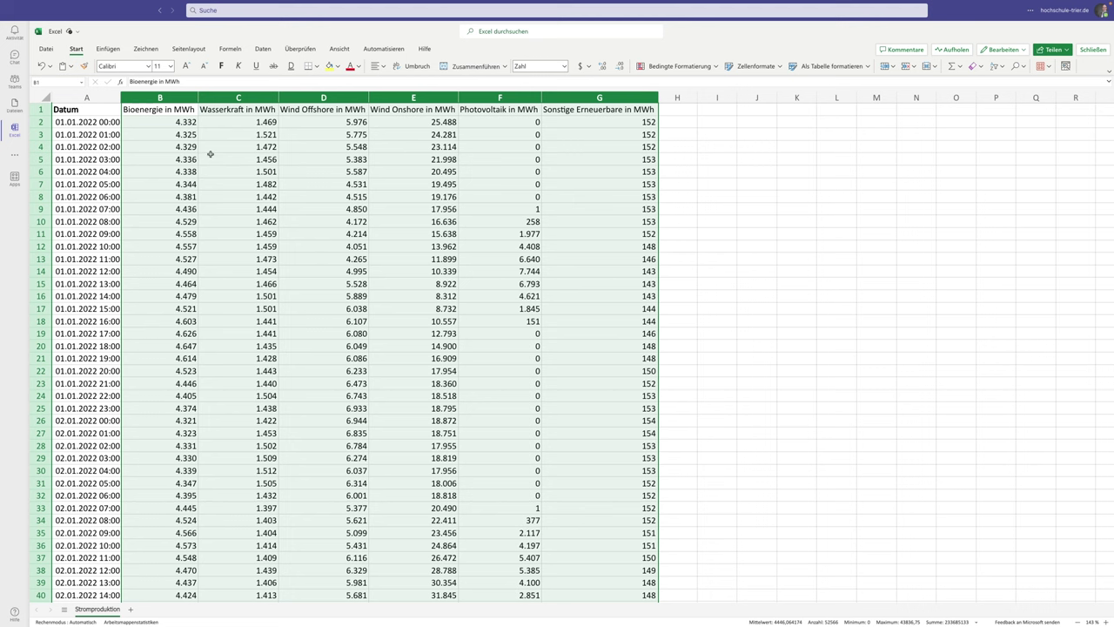
- Bold the header cells B1 through G1, Bioenergie to Sonstige Erneuerbare in MWh
{"action": "left_click", "coordinate": [344, 231]}
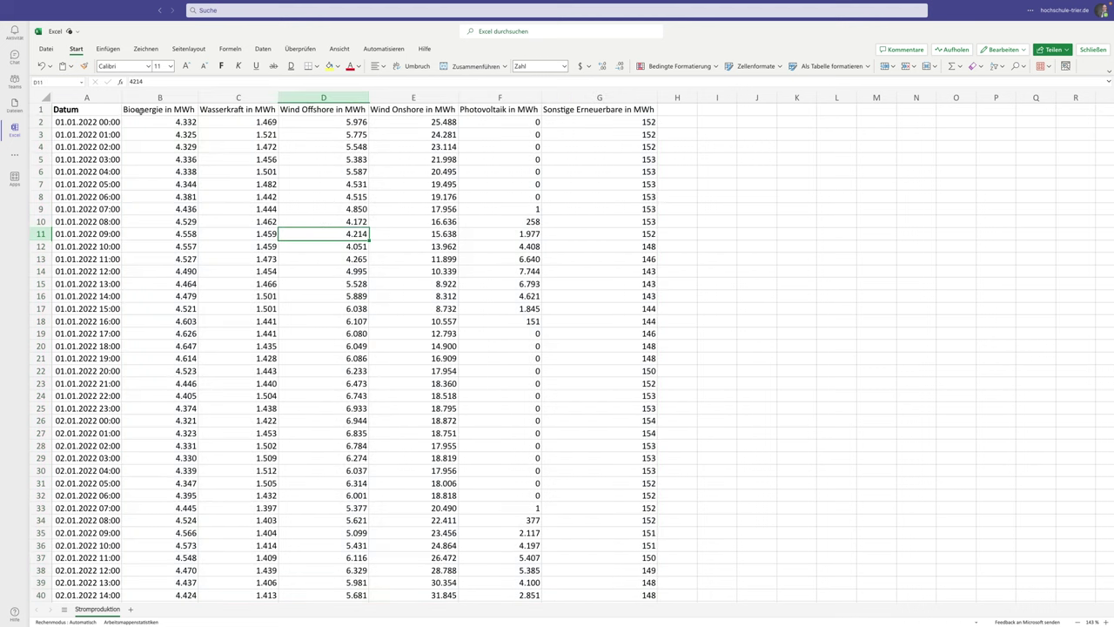
{"action": "left_click_drag", "start_coordinate": [139, 110], "coordinate": [547, 110]}
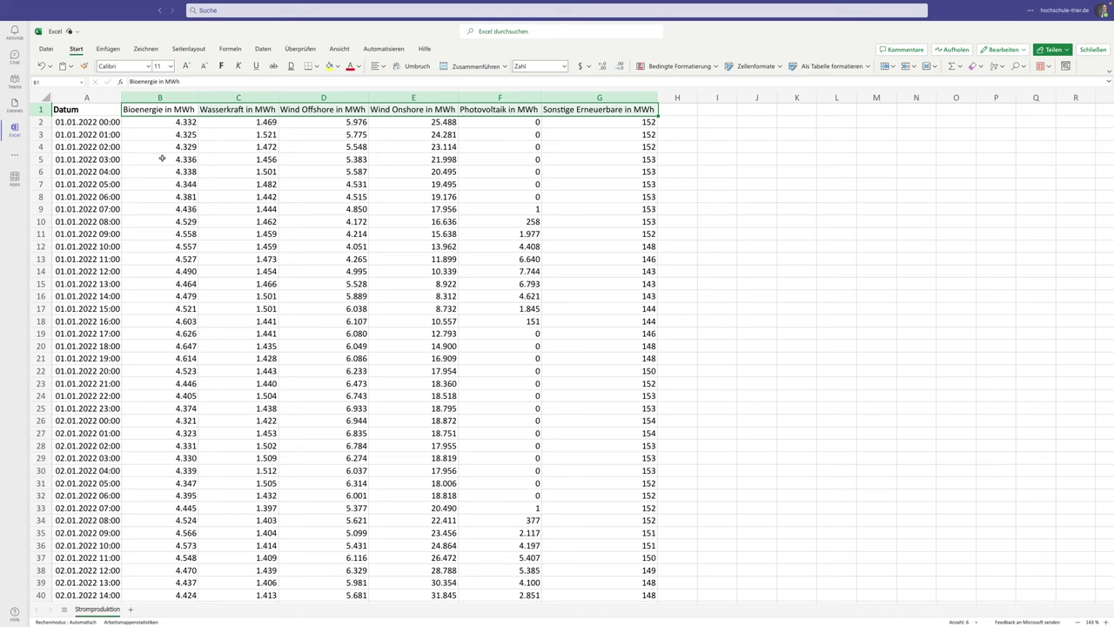
{"action": "left_click", "coordinate": [162, 123]}
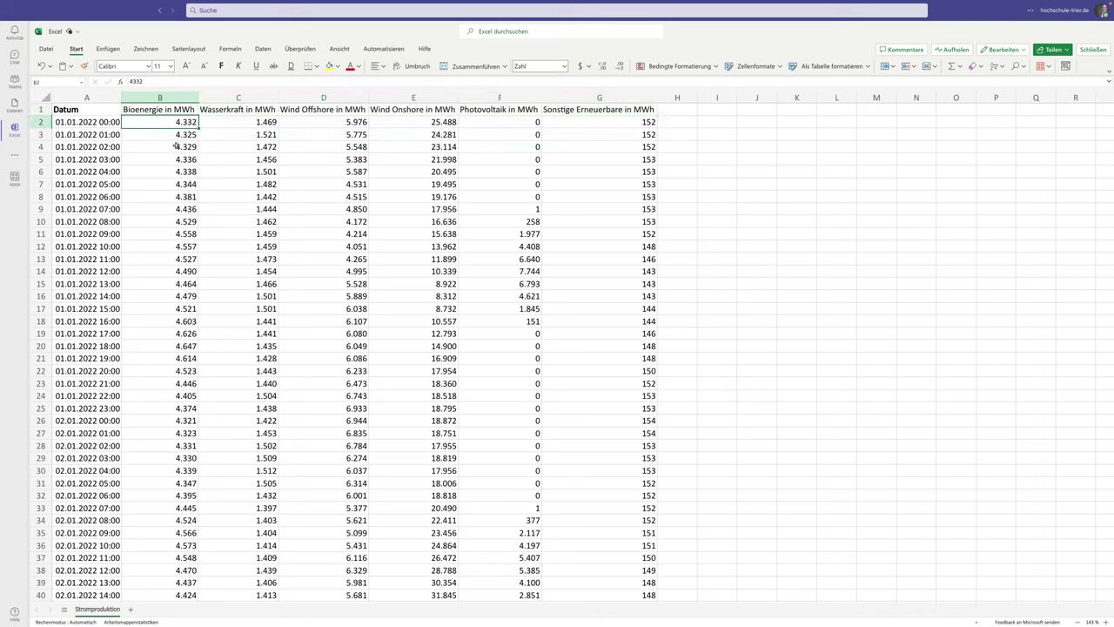
{"action": "left_click_drag", "start_coordinate": [179, 110], "coordinate": [588, 111]}
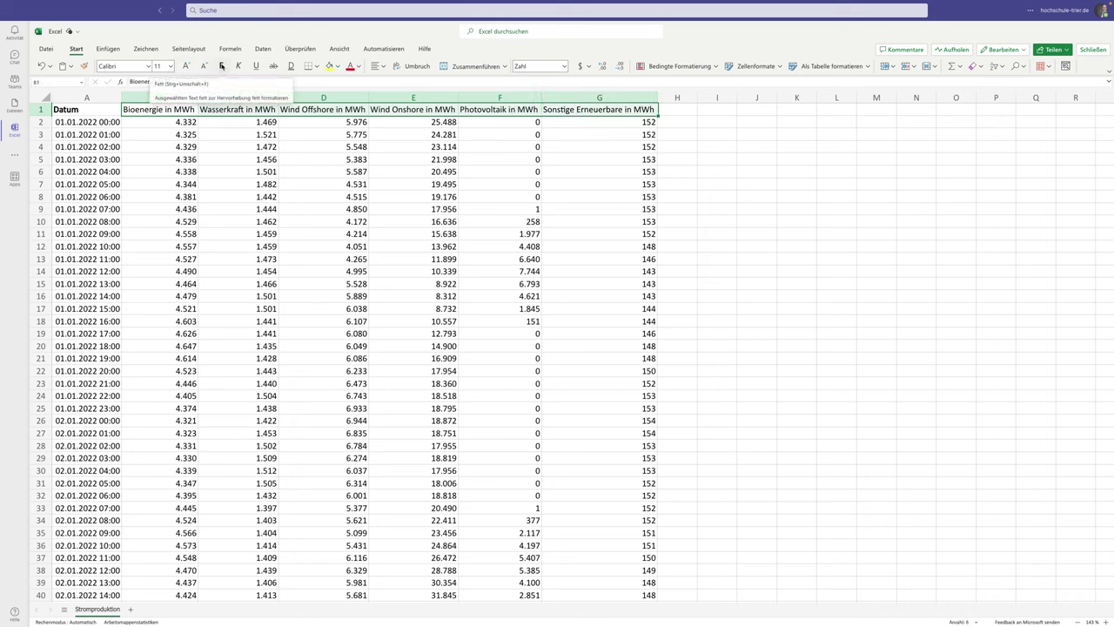
{"action": "left_click", "coordinate": [222, 66]}
{"action": "left_click", "coordinate": [143, 122]}
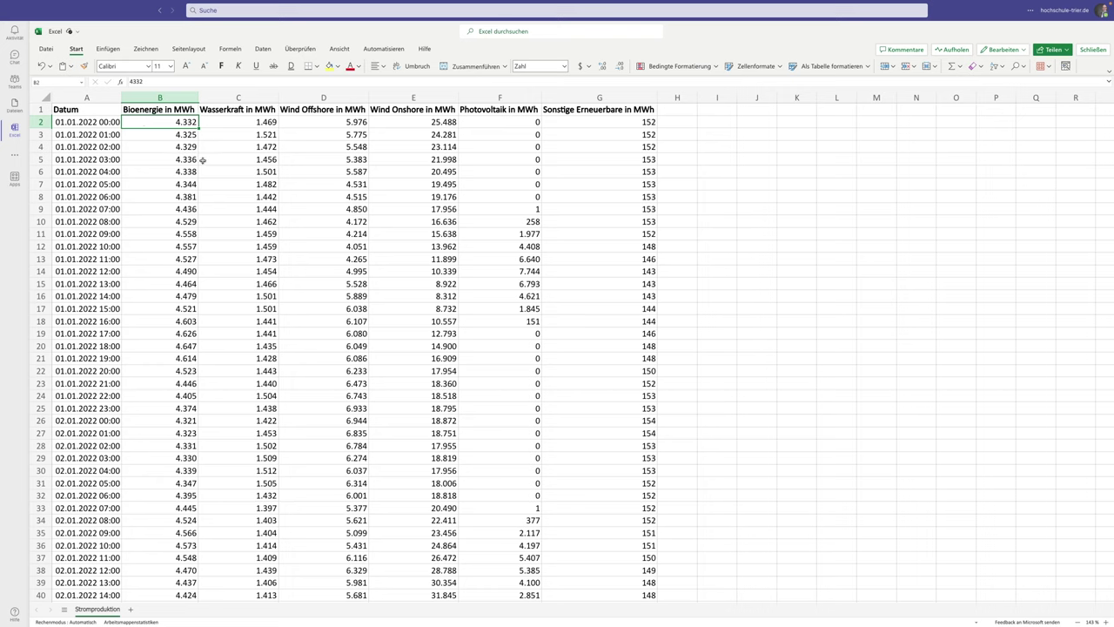
- Apply the Datum, kurz number format to A2 so it shows 01.01.2022
{"action": "left_click", "coordinate": [94, 123]}
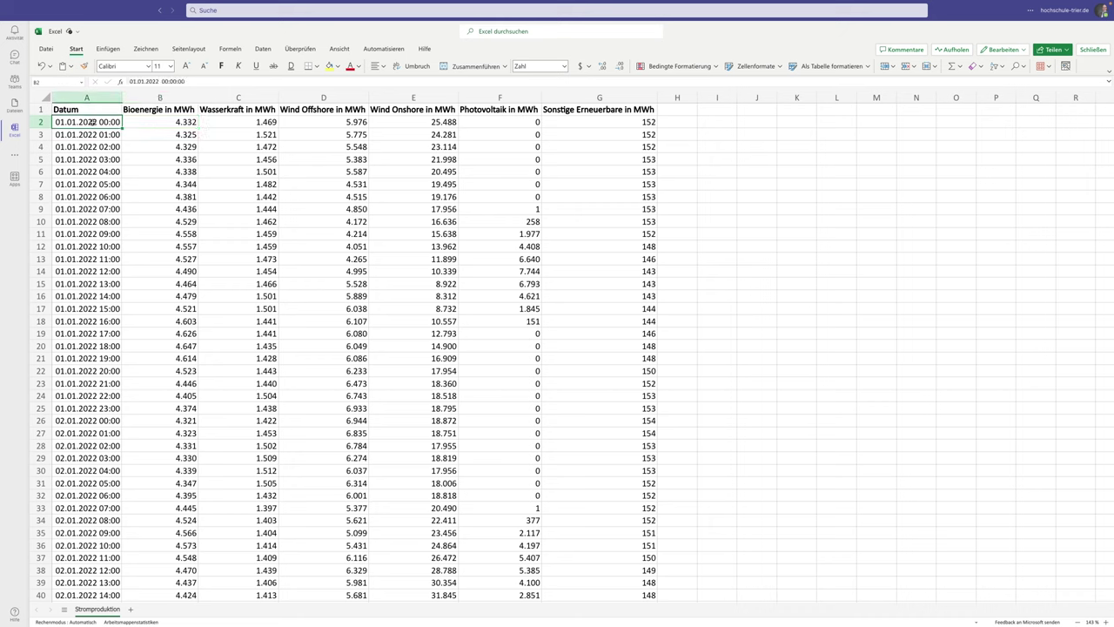
{"action": "left_click", "coordinate": [564, 67]}
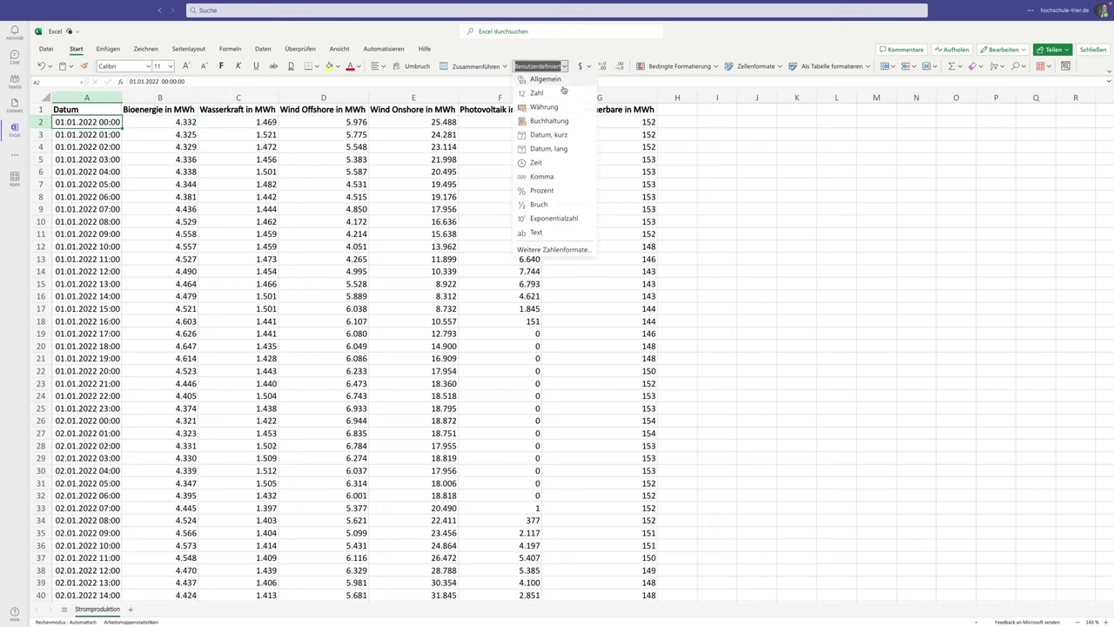
{"action": "left_click", "coordinate": [549, 136]}
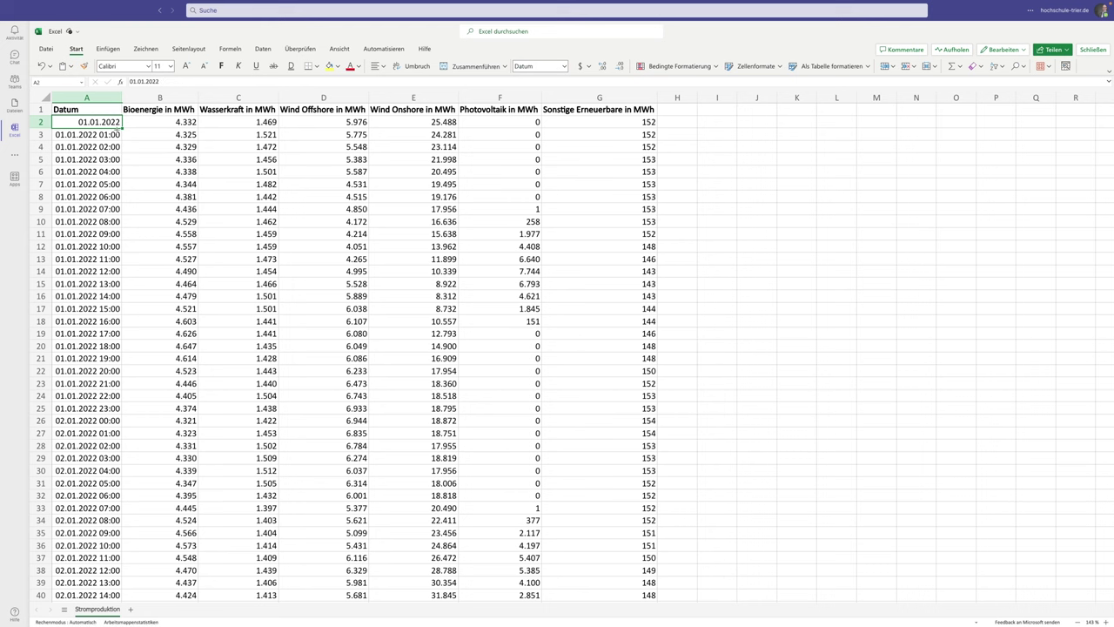
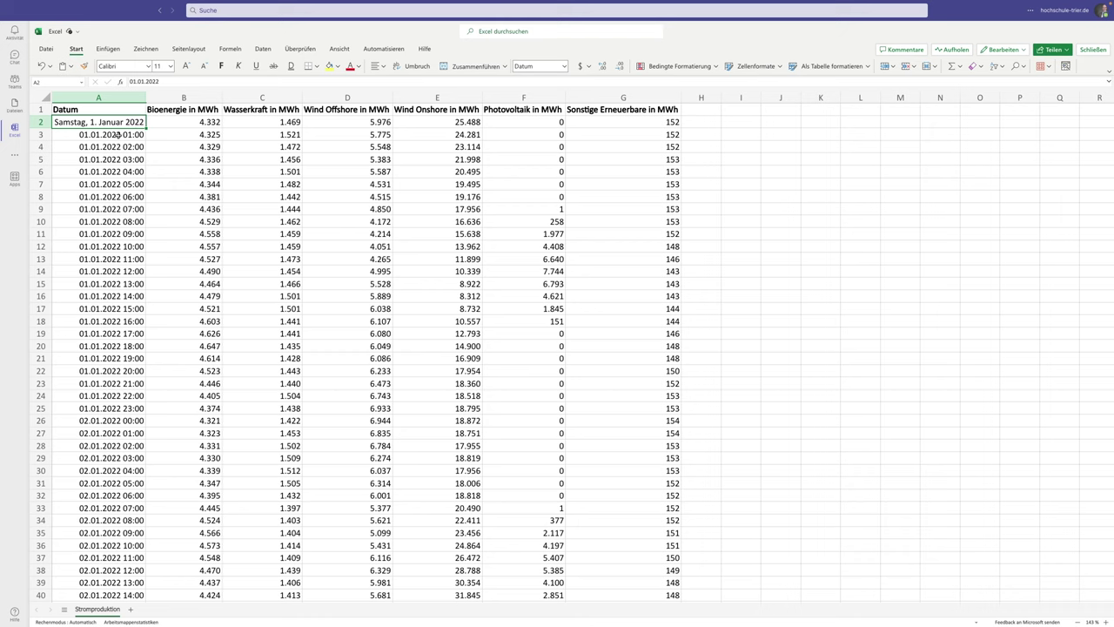
- Copy A3's date-time format onto A2 so it reads 01.01.2022 00:00, then autofit column A
{"action": "left_click", "coordinate": [113, 135]}
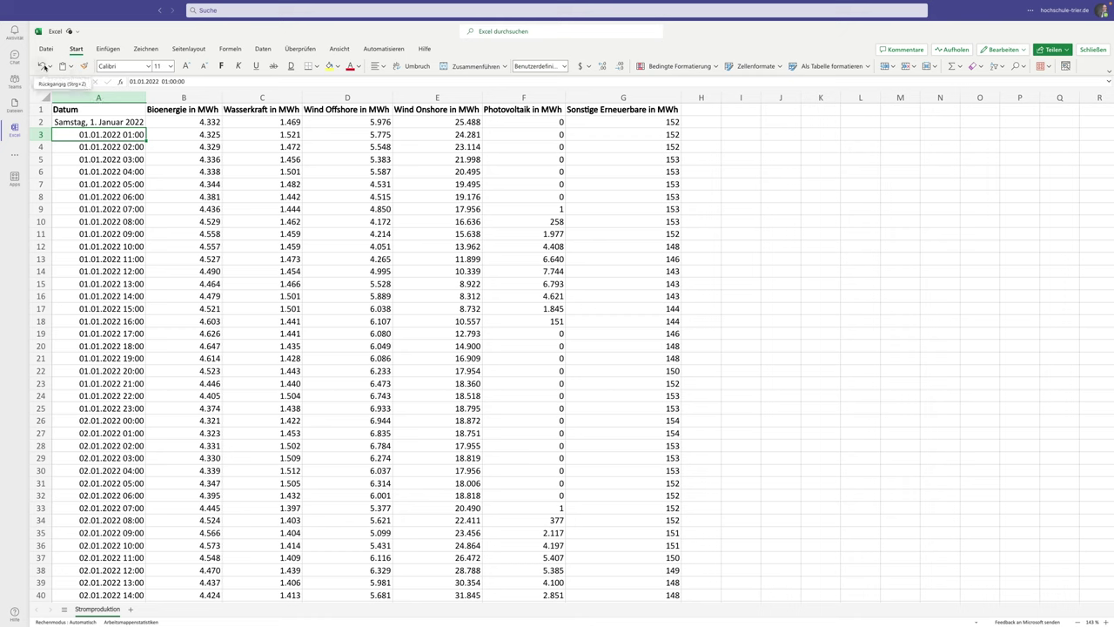
{"action": "left_click", "coordinate": [83, 66]}
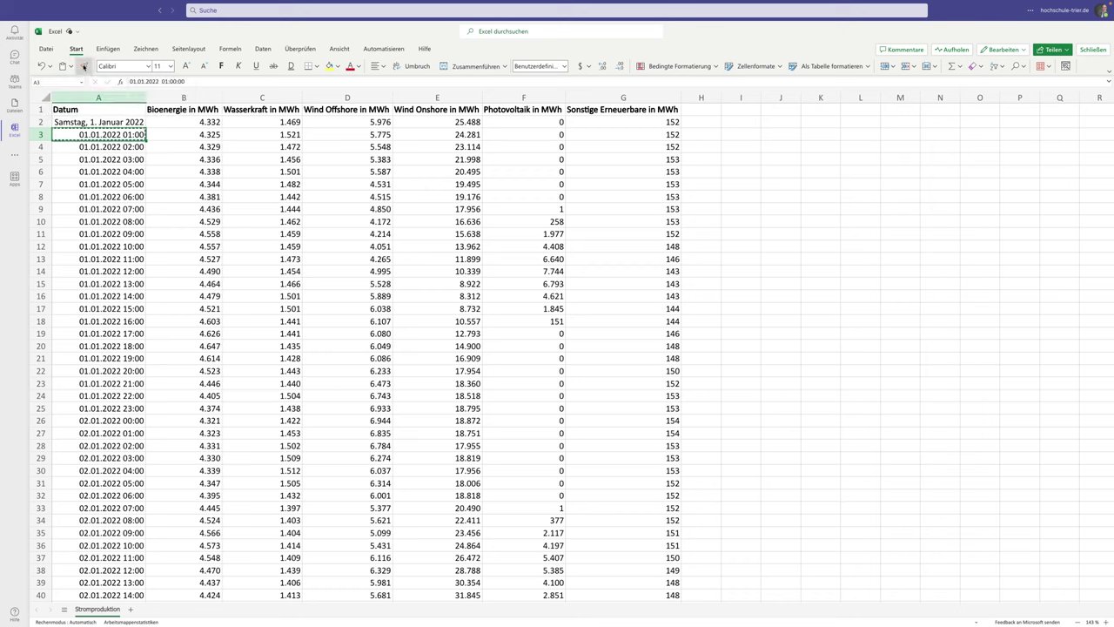
{"action": "left_click", "coordinate": [120, 124]}
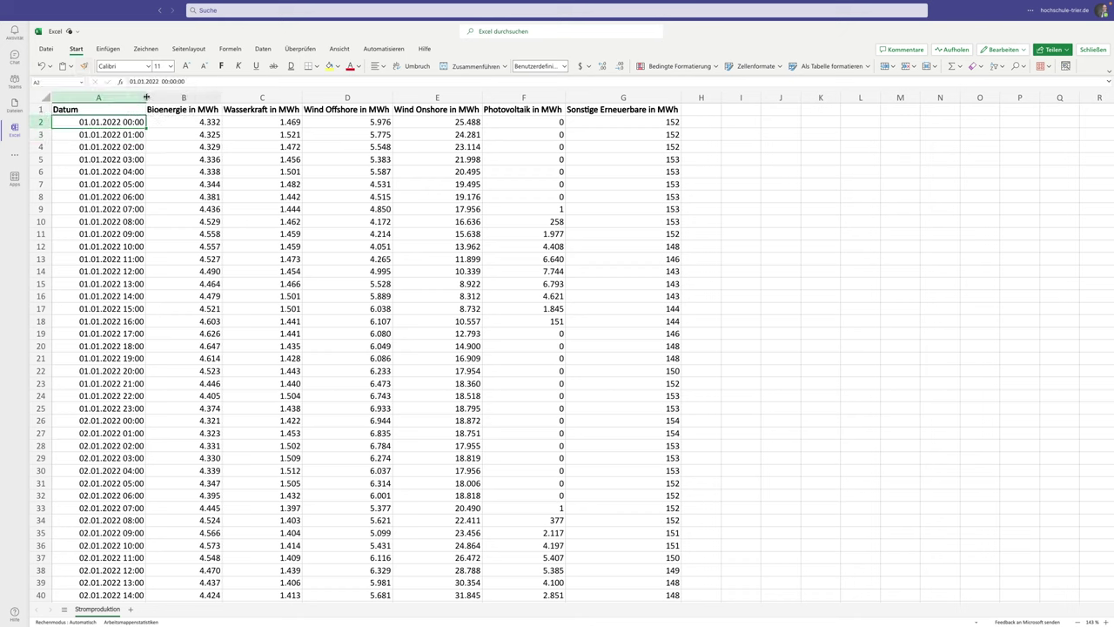
{"action": "left_click_drag", "start_coordinate": [145, 97], "coordinate": [145, 96]}
{"action": "double_click", "coordinate": [147, 99]}
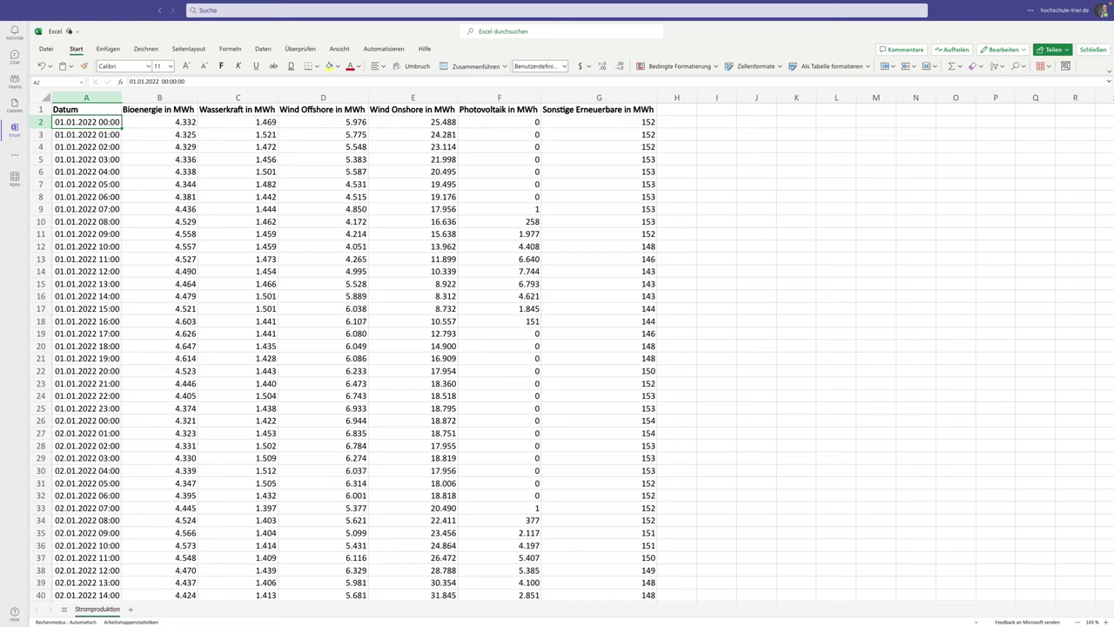
{"action": "left_click", "coordinate": [137, 147]}
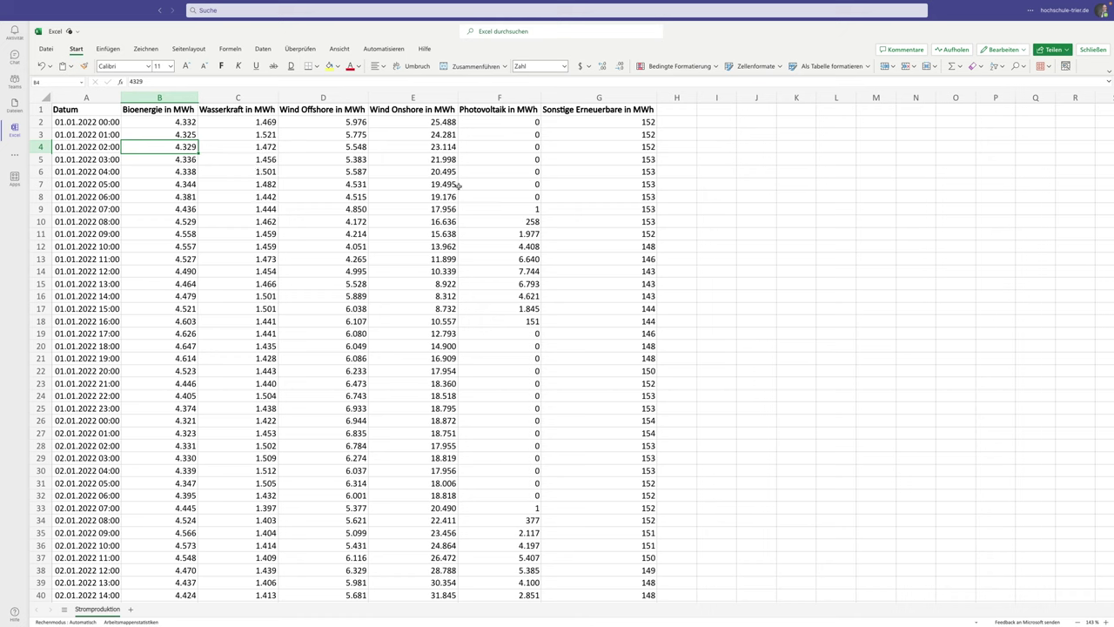
{"action": "left_click", "coordinate": [161, 121]}
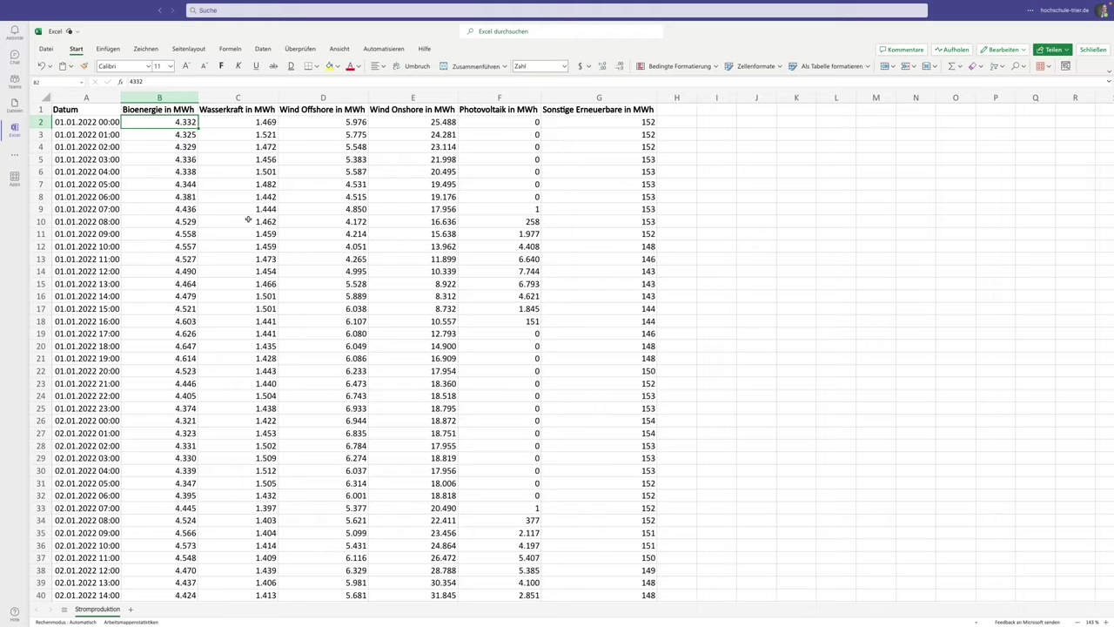
{"action": "scroll", "coordinate": [248, 222], "scroll_direction": "down", "scroll_amount": 3}
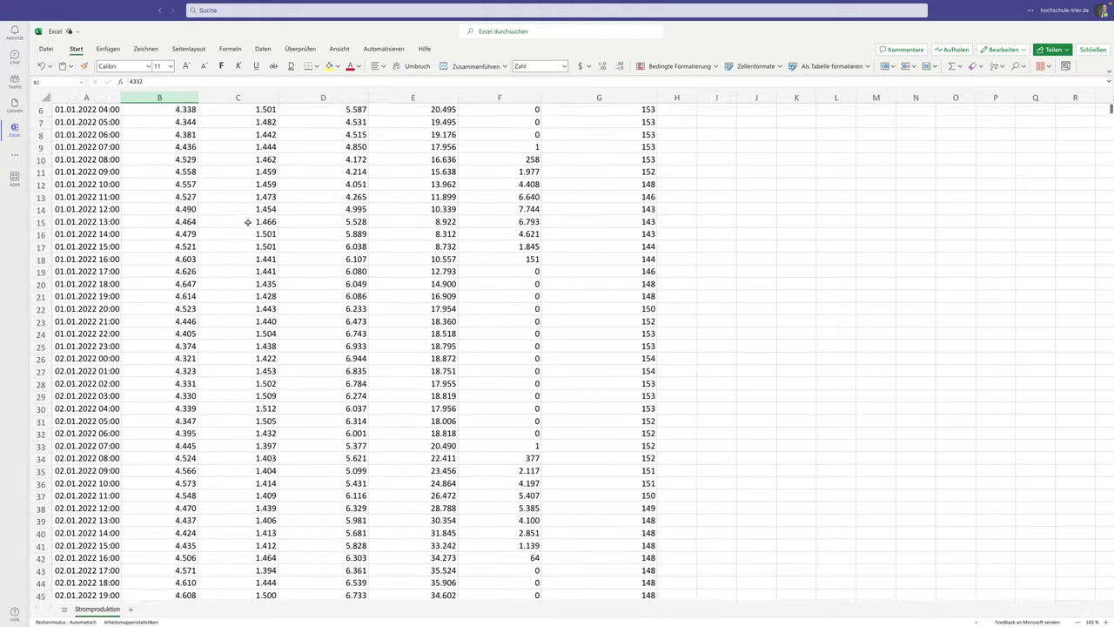
{"action": "scroll", "coordinate": [248, 222], "scroll_direction": "down", "scroll_amount": 2}
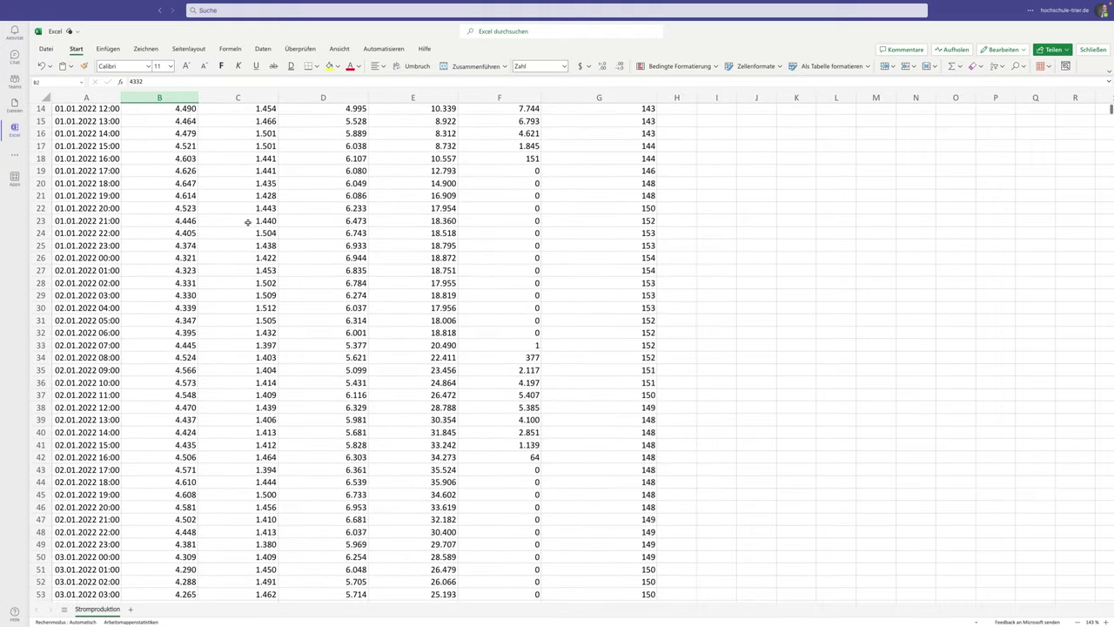
{"action": "scroll", "coordinate": [248, 222], "scroll_direction": "up", "scroll_amount": 1}
{"action": "scroll", "coordinate": [226, 183], "scroll_direction": "up", "scroll_amount": 4}
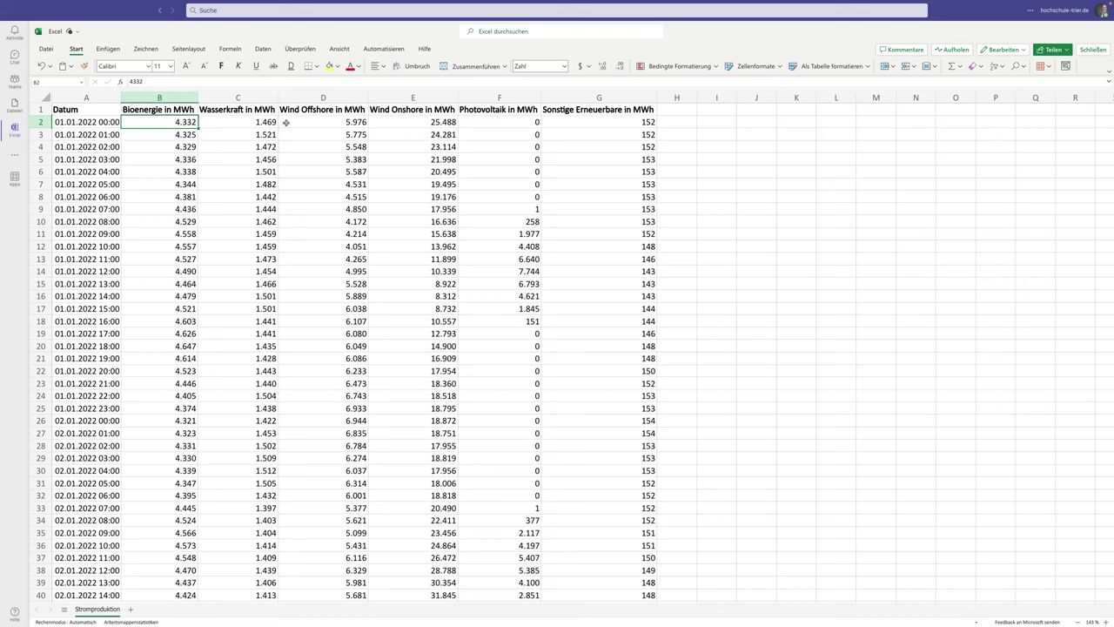
- Apply Ansicht > Fenster fixieren > Fenster fixieren at B2 and scroll down to verify the header stays put
{"action": "left_click", "coordinate": [339, 49]}
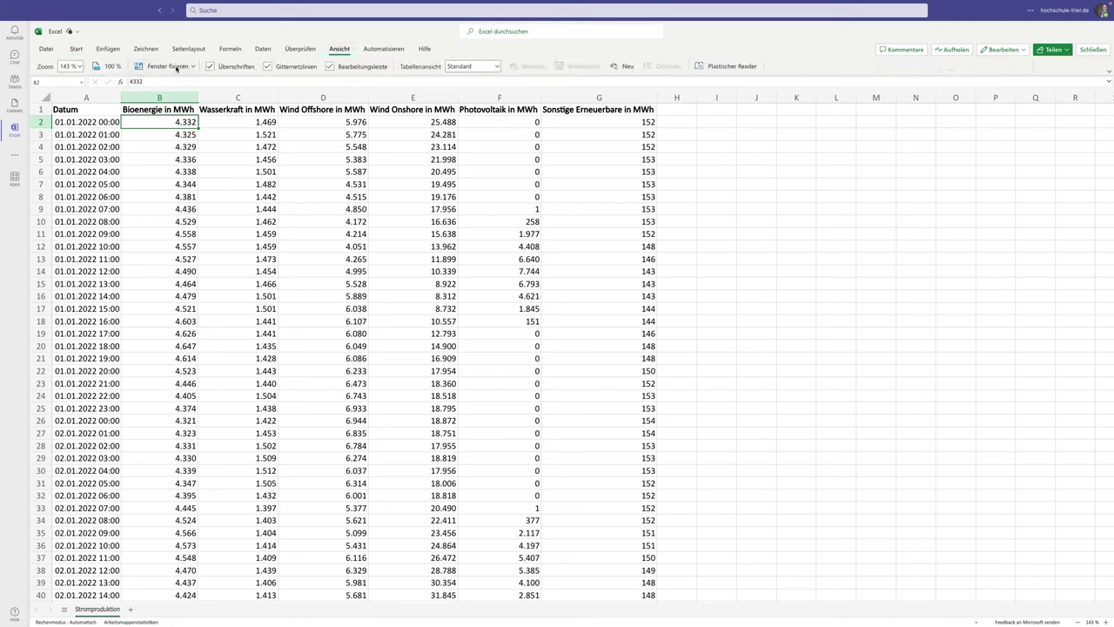
{"action": "left_click", "coordinate": [193, 67]}
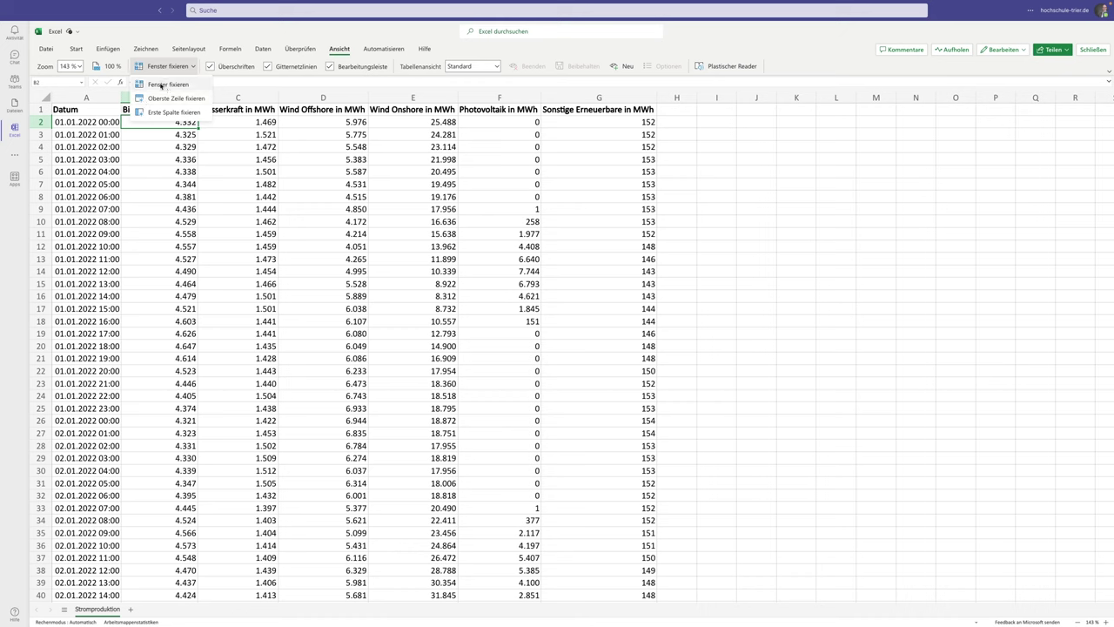
{"action": "left_click", "coordinate": [171, 99]}
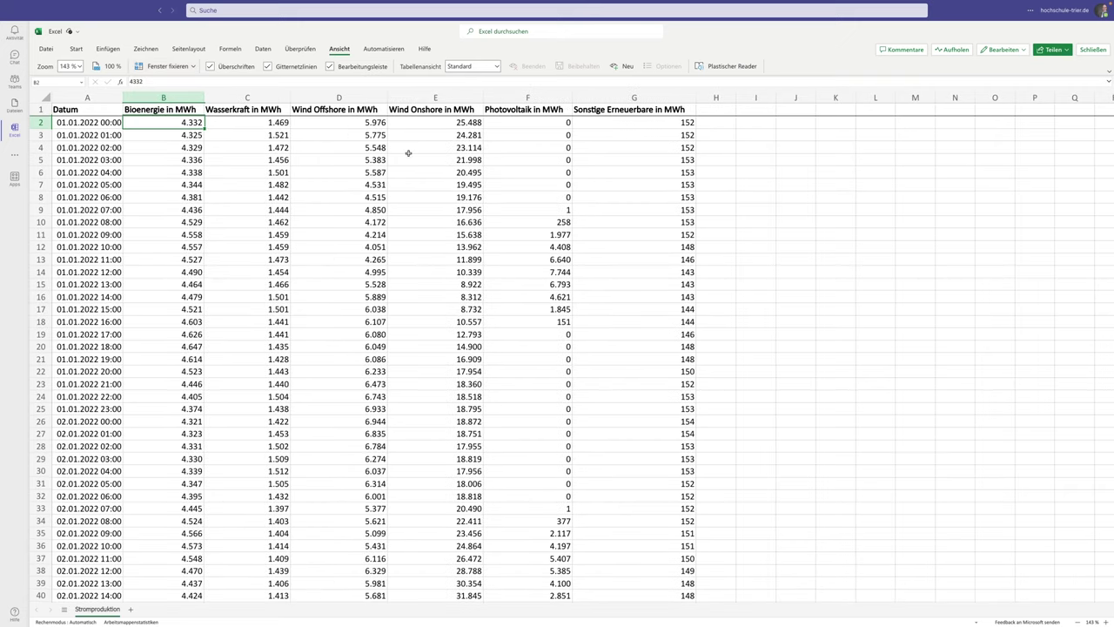
{"action": "scroll", "coordinate": [185, 195], "scroll_direction": "down", "scroll_amount": 5}
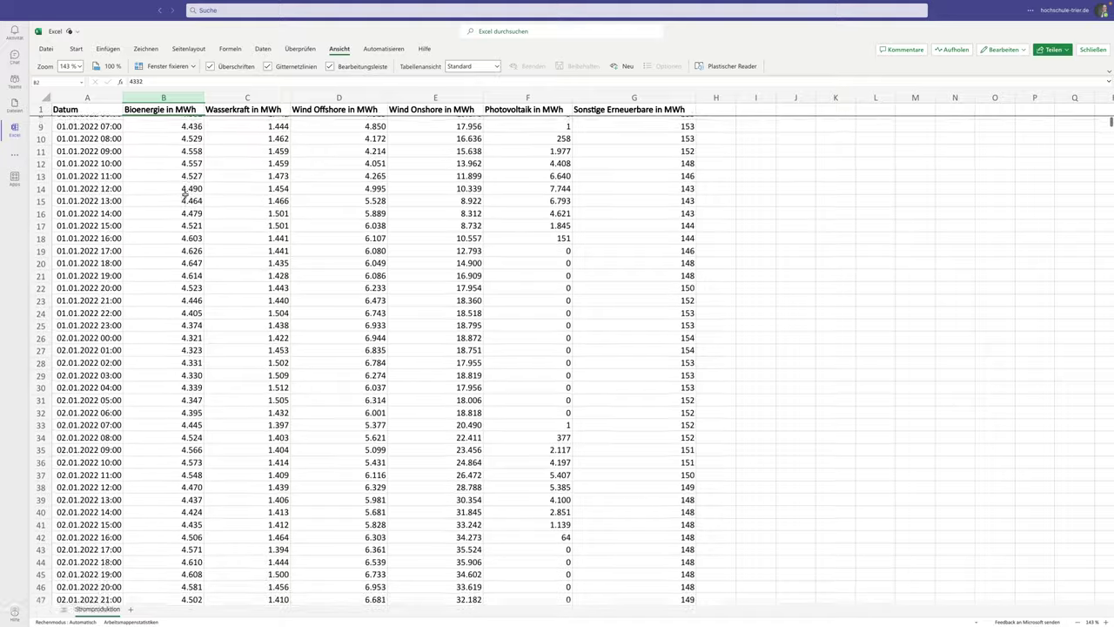
{"action": "scroll", "coordinate": [184, 195], "scroll_direction": "down", "scroll_amount": 3}
{"action": "scroll", "coordinate": [185, 195], "scroll_direction": "down", "scroll_amount": 2}
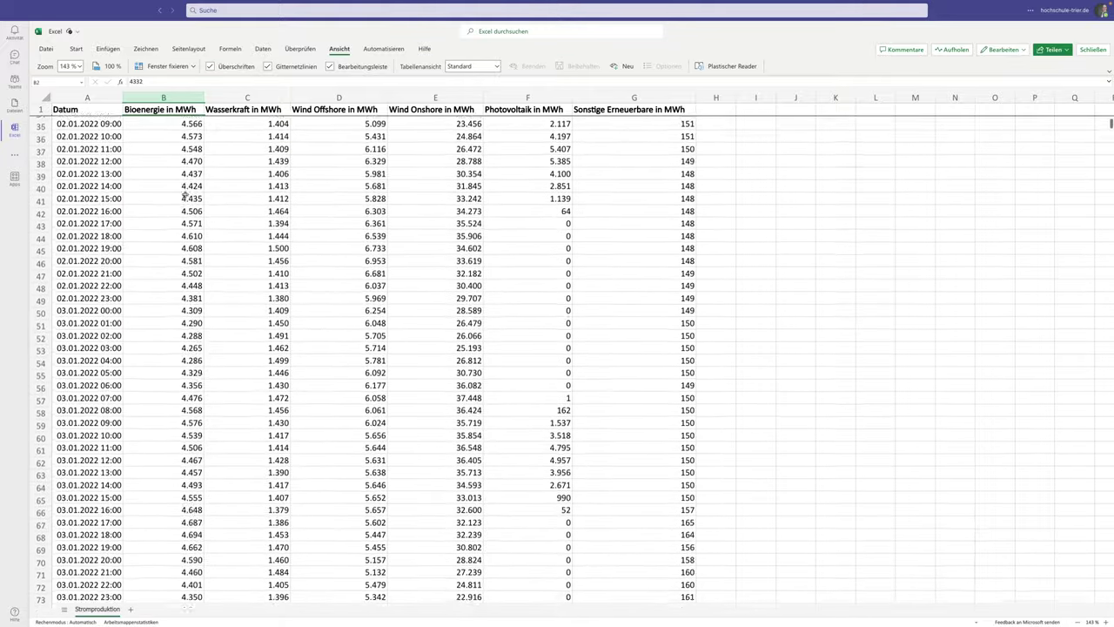
{"action": "scroll", "coordinate": [185, 195], "scroll_direction": "down", "scroll_amount": 2}
{"action": "scroll", "coordinate": [184, 193], "scroll_direction": "down", "scroll_amount": 2}
{"action": "scroll", "coordinate": [184, 193], "scroll_direction": "down", "scroll_amount": 2}
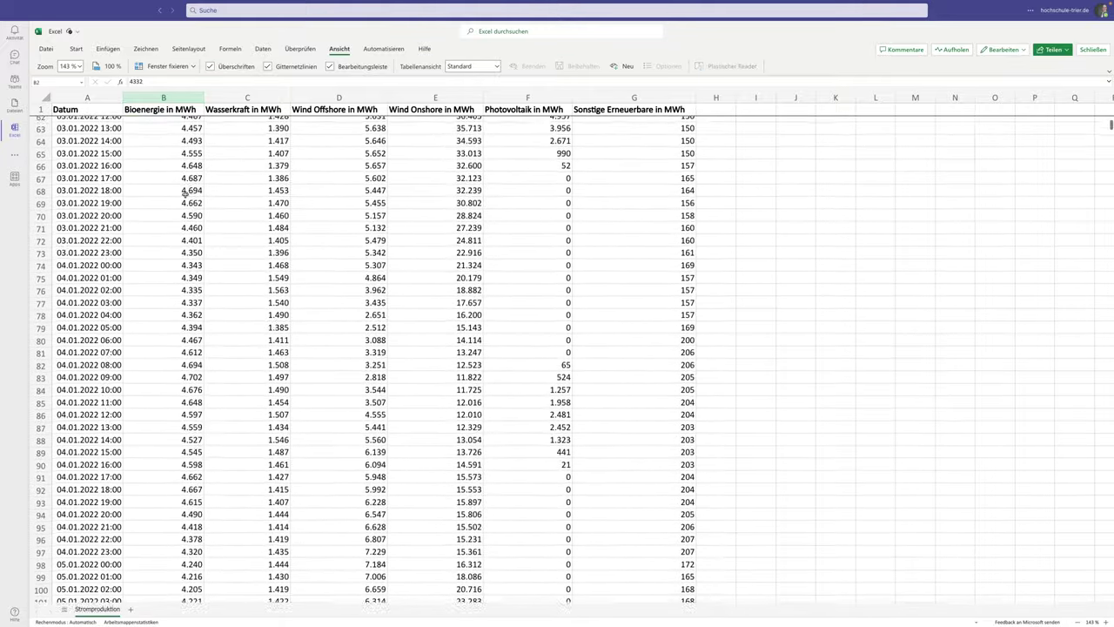
{"action": "scroll", "coordinate": [184, 195], "scroll_direction": "up", "scroll_amount": 5}
{"action": "scroll", "coordinate": [184, 195], "scroll_direction": "up", "scroll_amount": 8}
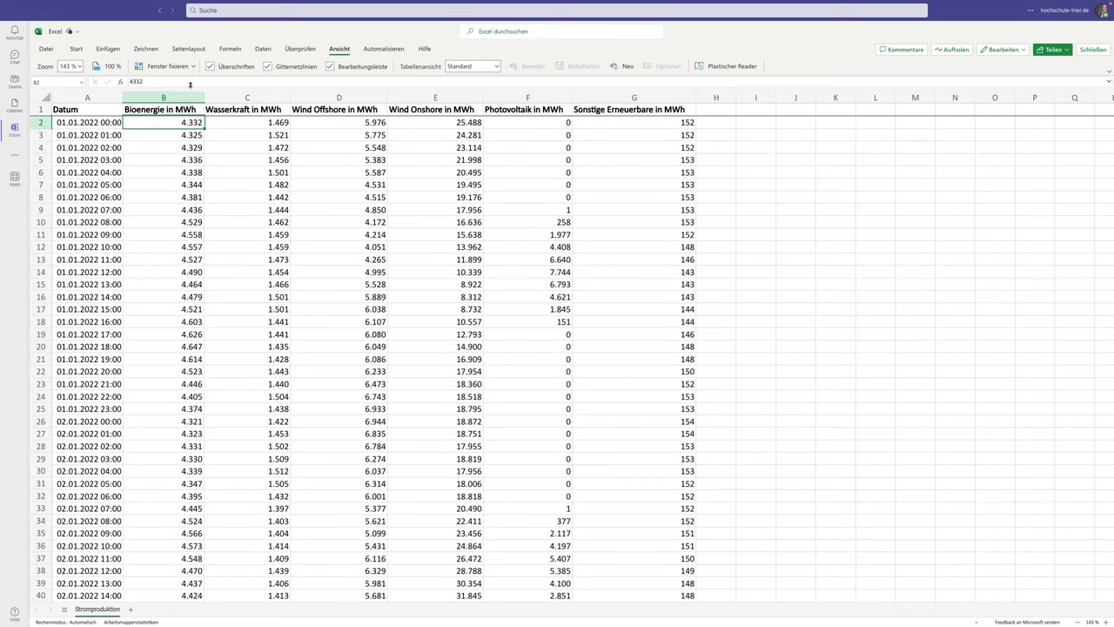
- Freeze only the first column with Erste Spalte fixieren and scroll right to see Datum stay pinned
{"action": "left_click", "coordinate": [193, 67]}
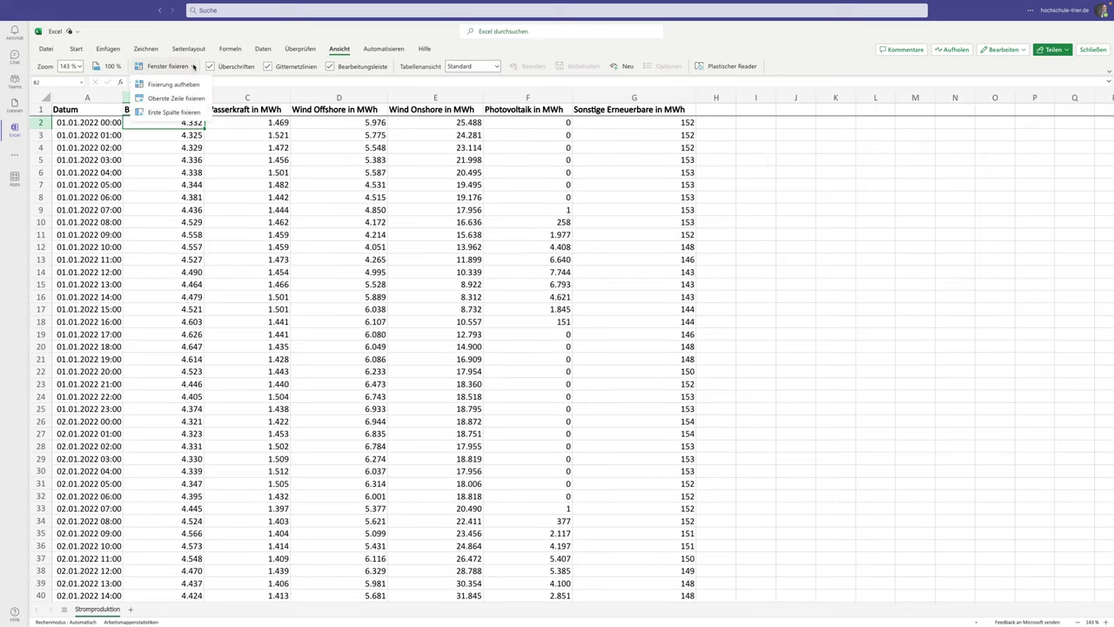
{"action": "left_click", "coordinate": [163, 111]}
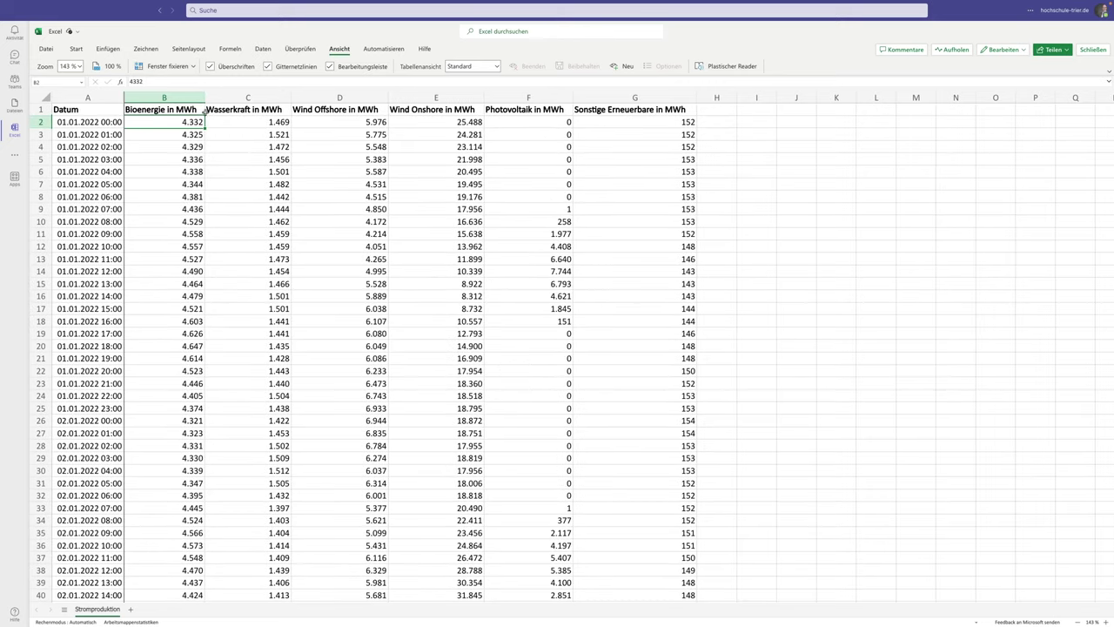
{"action": "scroll", "coordinate": [223, 137], "scroll_direction": "down", "scroll_amount": 2}
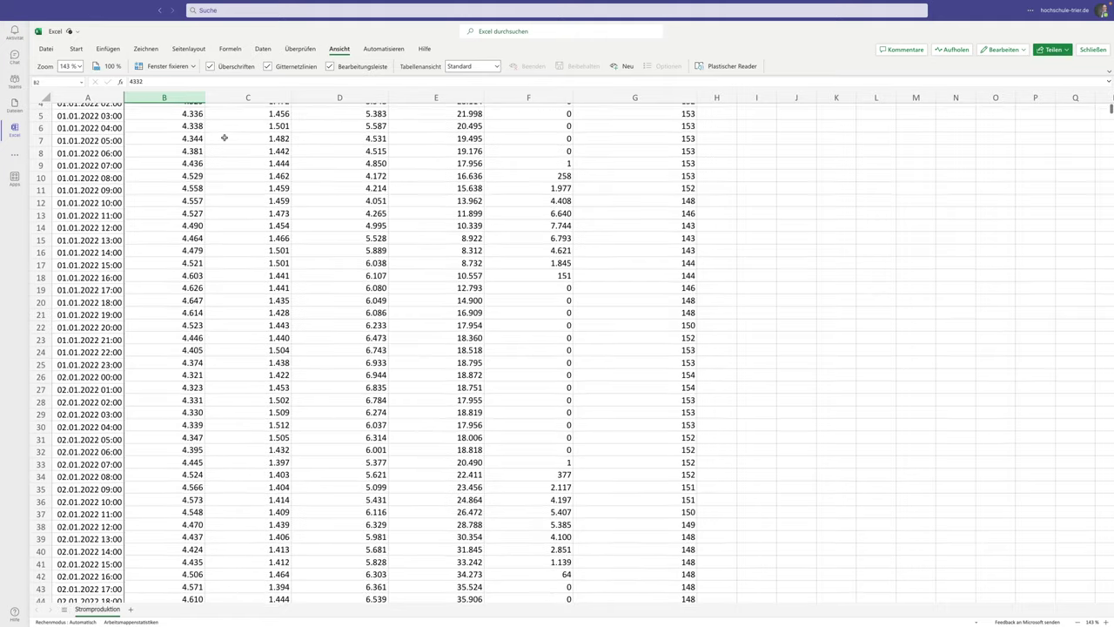
{"action": "scroll", "coordinate": [224, 137], "scroll_direction": "down", "scroll_amount": 2}
{"action": "scroll", "coordinate": [224, 137], "scroll_direction": "down", "scroll_amount": 1}
{"action": "scroll", "coordinate": [223, 137], "scroll_direction": "up", "scroll_amount": 5}
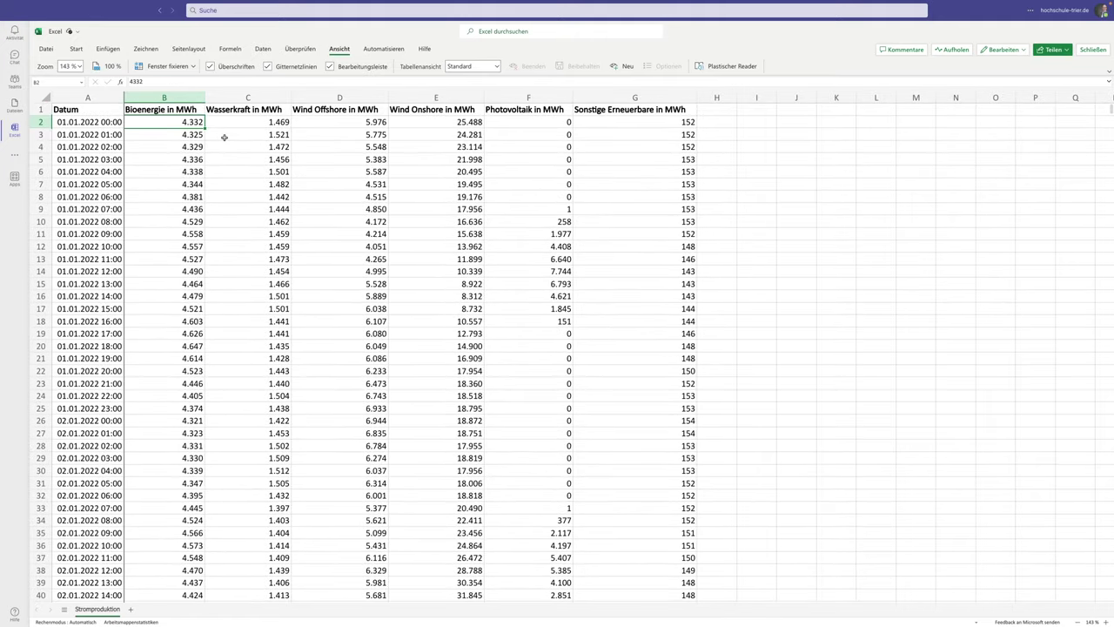
{"action": "scroll", "coordinate": [224, 137], "scroll_direction": "right", "scroll_amount": 1}
{"action": "scroll", "coordinate": [223, 137], "scroll_direction": "right", "scroll_amount": 2}
{"action": "scroll", "coordinate": [224, 136], "scroll_direction": "right", "scroll_amount": 1}
{"action": "scroll", "coordinate": [224, 136], "scroll_direction": "right", "scroll_amount": 2}
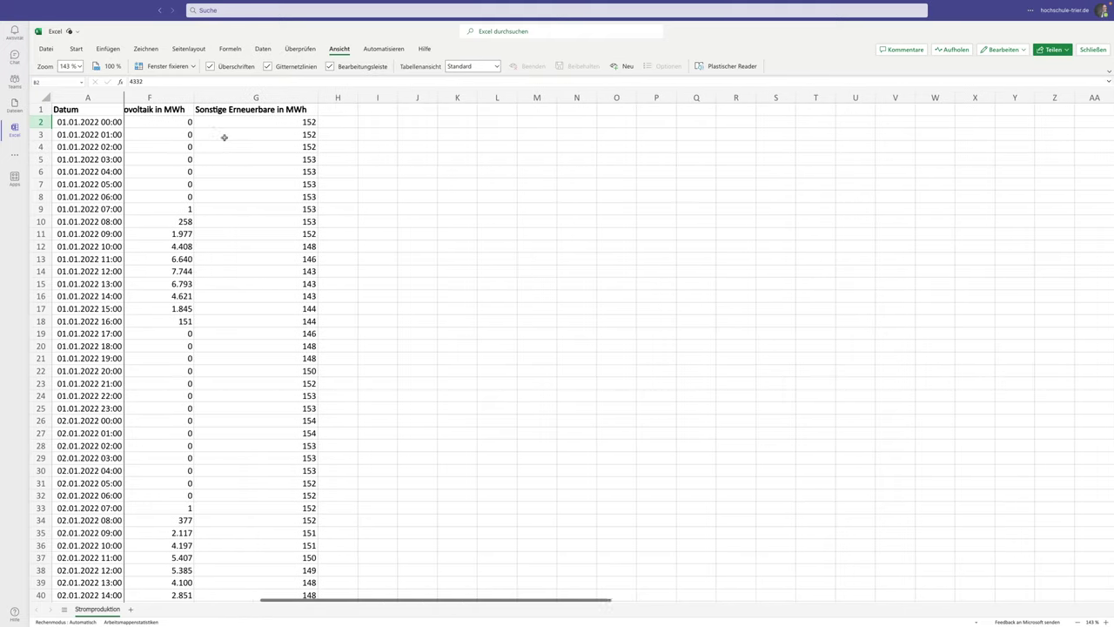
{"action": "scroll", "coordinate": [224, 136], "scroll_direction": "right", "scroll_amount": 1}
{"action": "scroll", "coordinate": [224, 137], "scroll_direction": "right", "scroll_amount": 2}
{"action": "scroll", "coordinate": [224, 137], "scroll_direction": "right", "scroll_amount": 1}
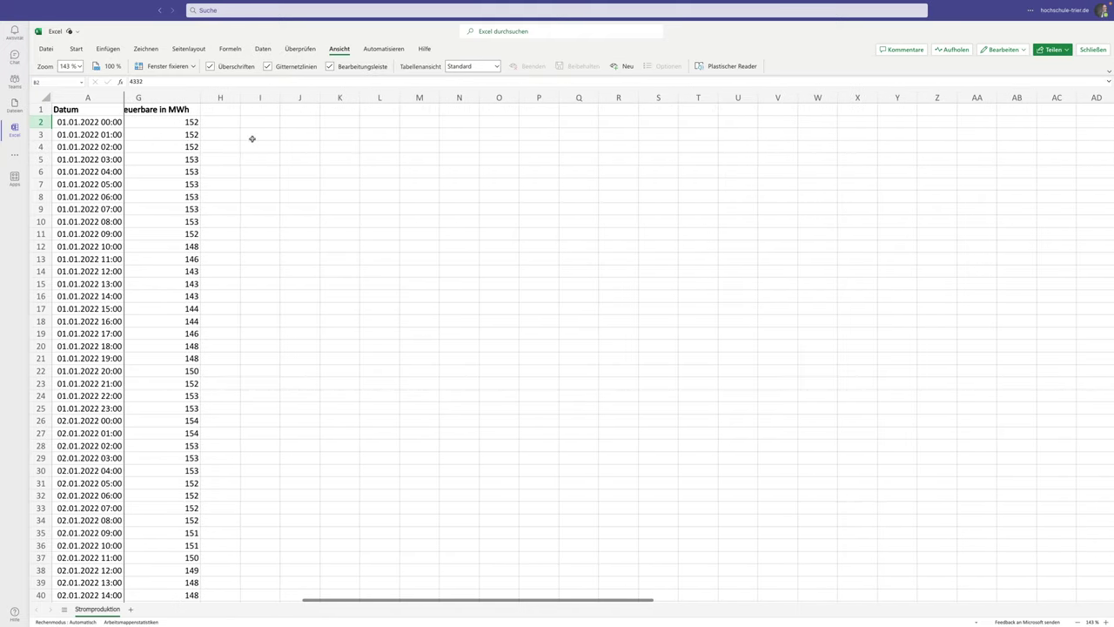
{"action": "scroll", "coordinate": [199, 147], "scroll_direction": "left", "scroll_amount": 2}
{"action": "scroll", "coordinate": [198, 150], "scroll_direction": "left", "scroll_amount": 2}
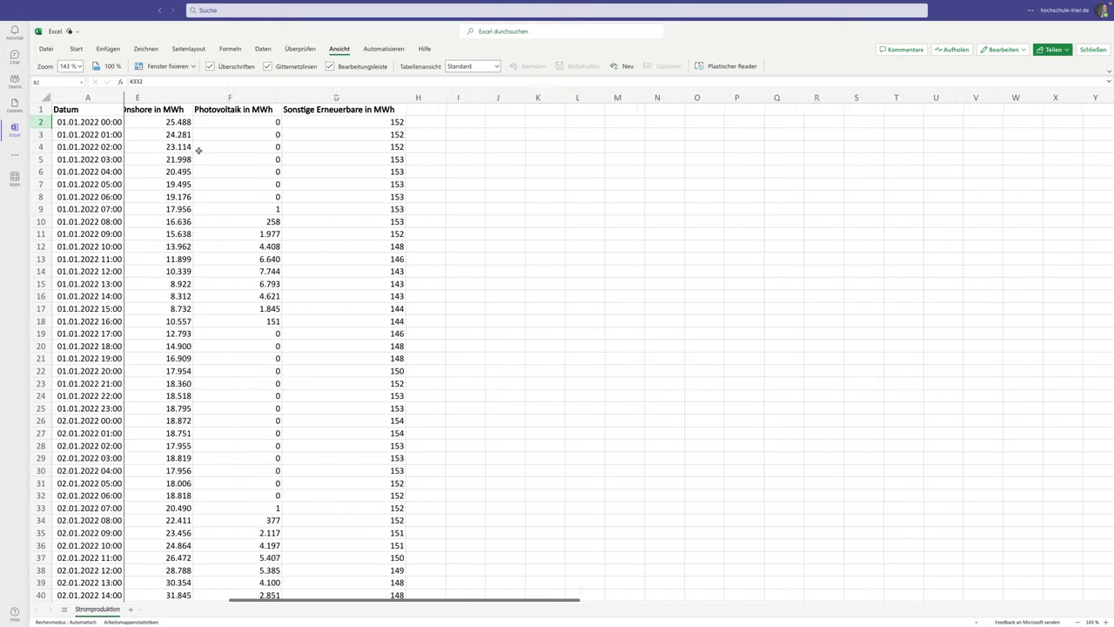
{"action": "scroll", "coordinate": [198, 149], "scroll_direction": "left", "scroll_amount": 3}
- Reapply Erste Spalte fixieren from the Fenster fixieren menu
{"action": "left_click", "coordinate": [192, 66]}
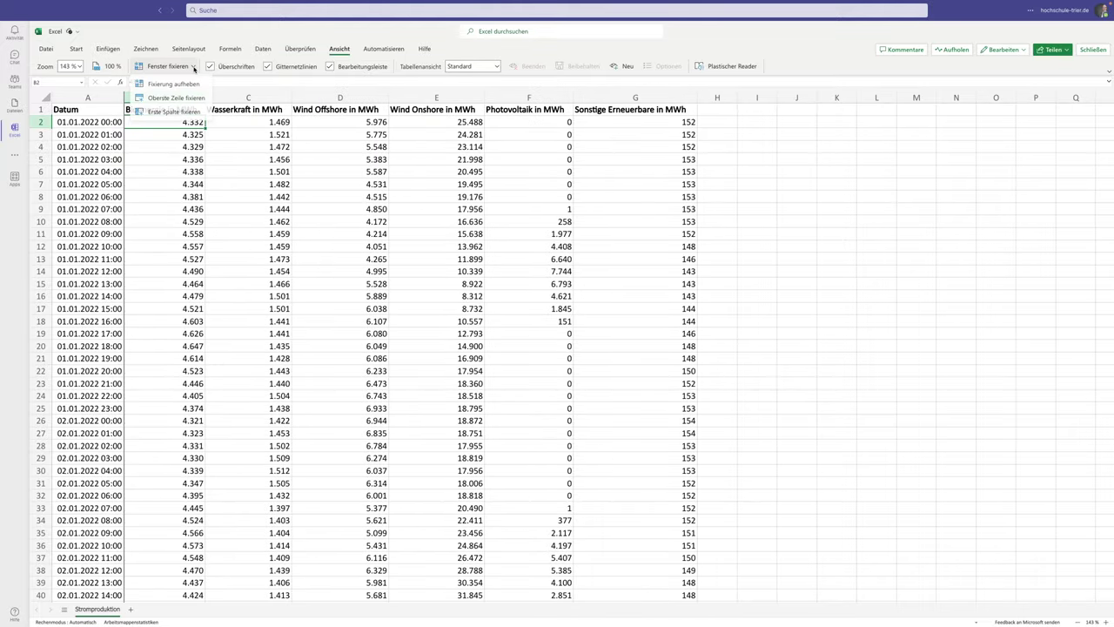
{"action": "left_click", "coordinate": [172, 112]}
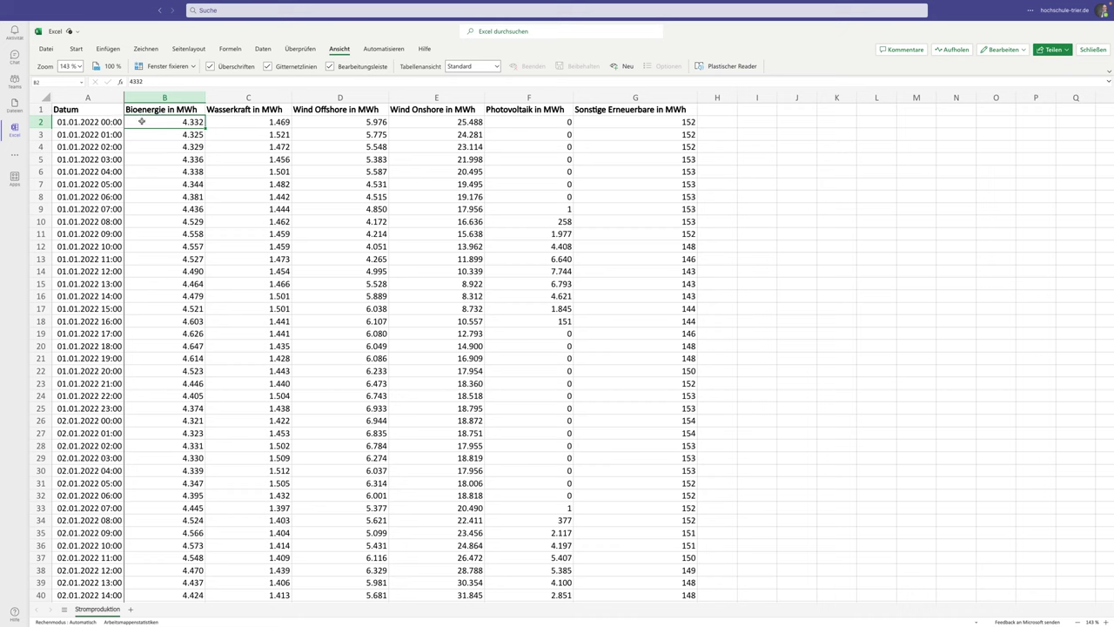
{"action": "left_click", "coordinate": [193, 67]}
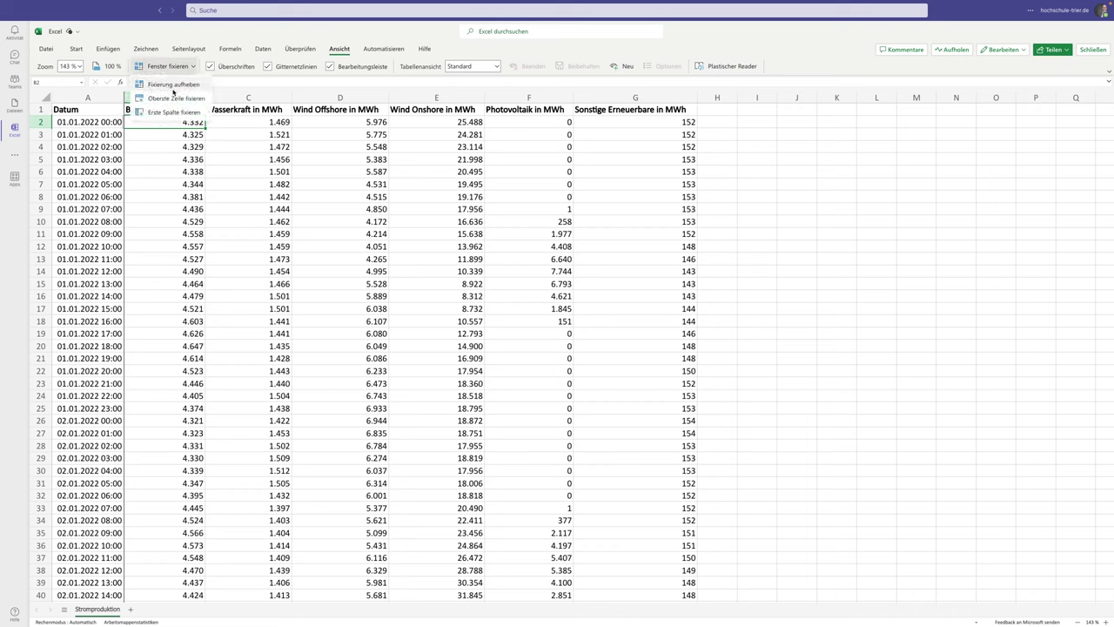
- Remove the first-column freeze and freeze panes at cell B2 instead
{"action": "left_click", "coordinate": [168, 85]}
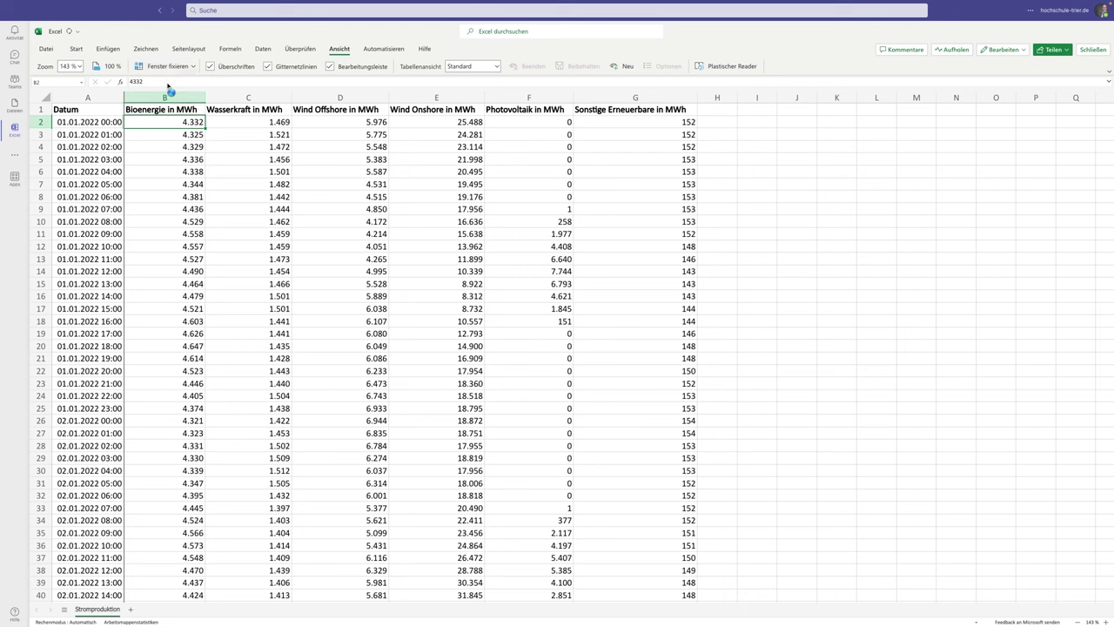
{"action": "scroll", "coordinate": [161, 129], "scroll_direction": "left", "scroll_amount": 2}
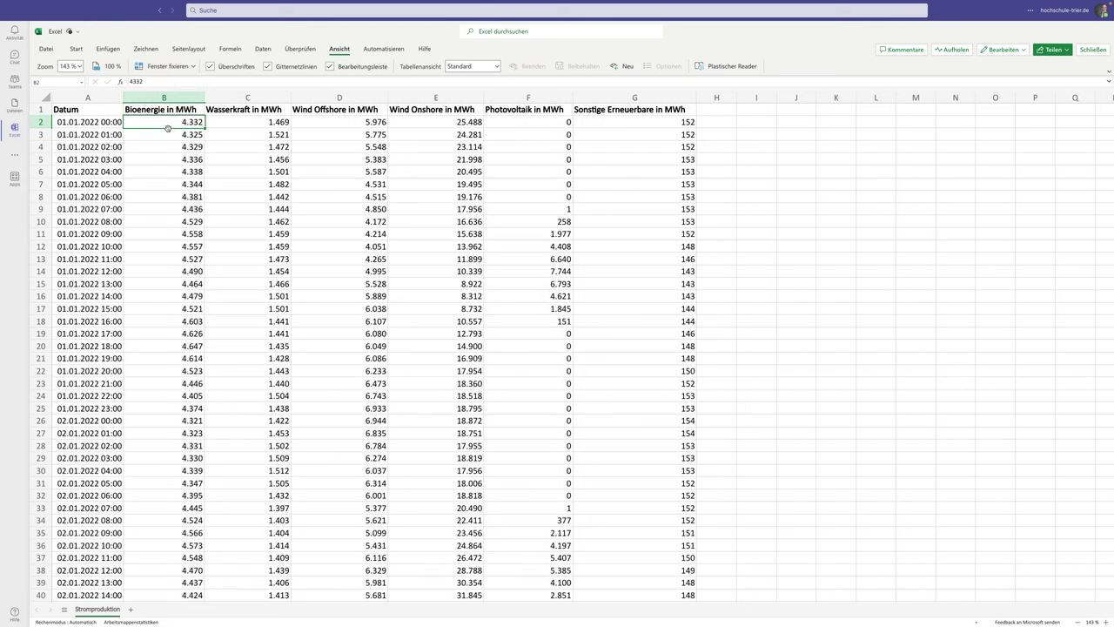
{"action": "key", "text": "Right"}
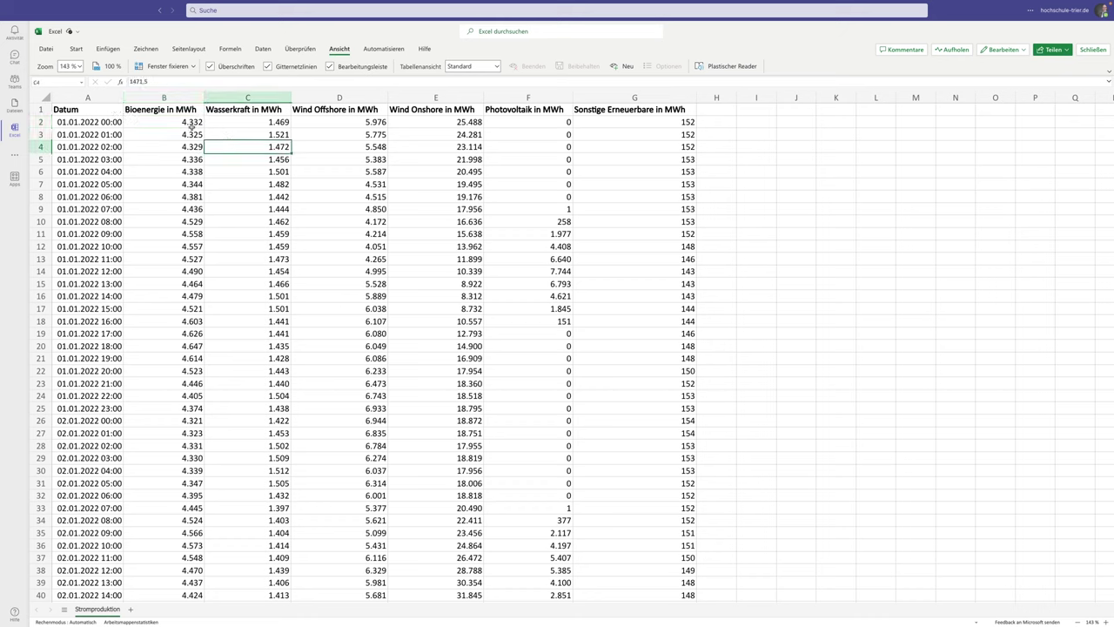
{"action": "left_click", "coordinate": [176, 123]}
{"action": "left_click", "coordinate": [194, 68]}
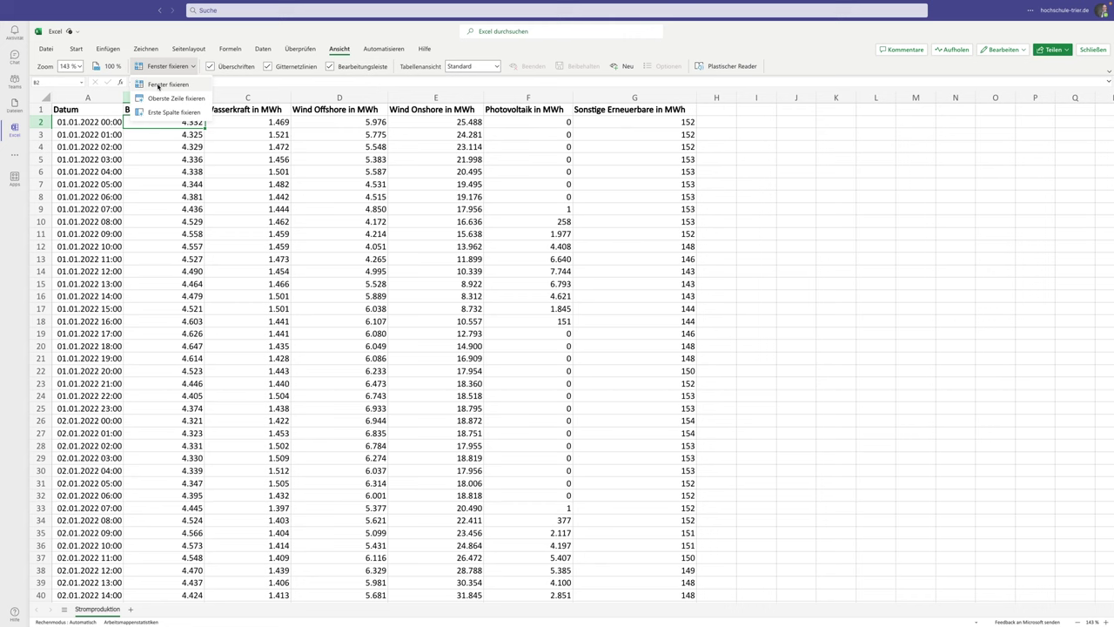
{"action": "left_click", "coordinate": [159, 86]}
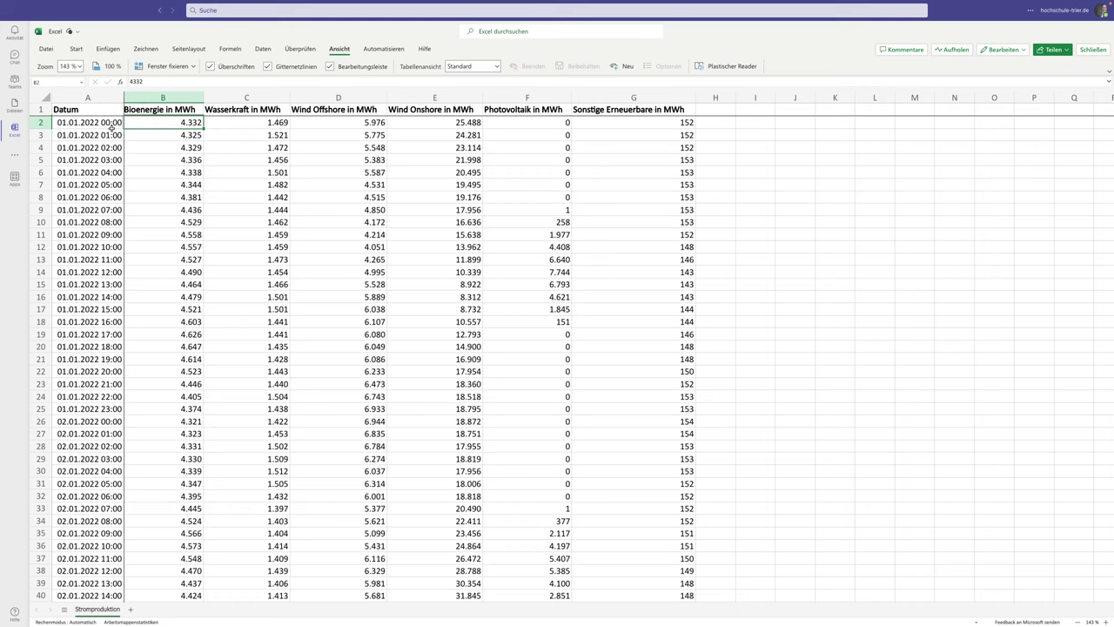
- Scroll down and right to confirm header row 1 and the Datum column stay fixed
{"action": "scroll", "coordinate": [190, 149], "scroll_direction": "down", "scroll_amount": 4}
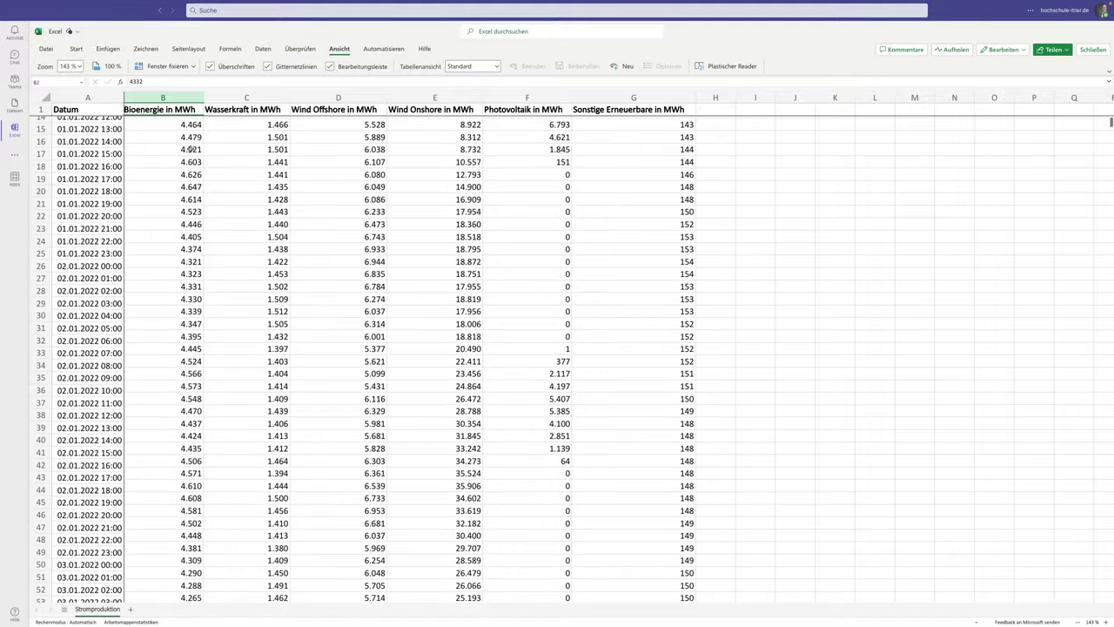
{"action": "scroll", "coordinate": [189, 149], "scroll_direction": "down", "scroll_amount": 2}
{"action": "scroll", "coordinate": [190, 149], "scroll_direction": "down", "scroll_amount": 1}
{"action": "scroll", "coordinate": [190, 149], "scroll_direction": "down", "scroll_amount": 3}
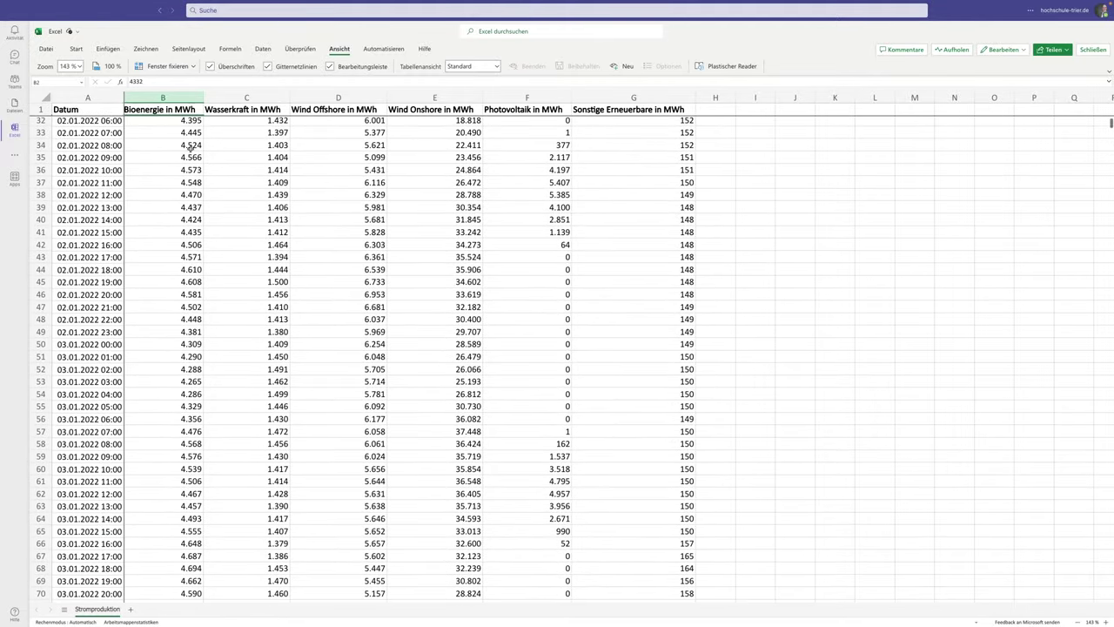
{"action": "scroll", "coordinate": [190, 149], "scroll_direction": "right", "scroll_amount": 2}
{"action": "scroll", "coordinate": [190, 149], "scroll_direction": "right", "scroll_amount": 3}
{"action": "scroll", "coordinate": [190, 149], "scroll_direction": "right", "scroll_amount": 3}
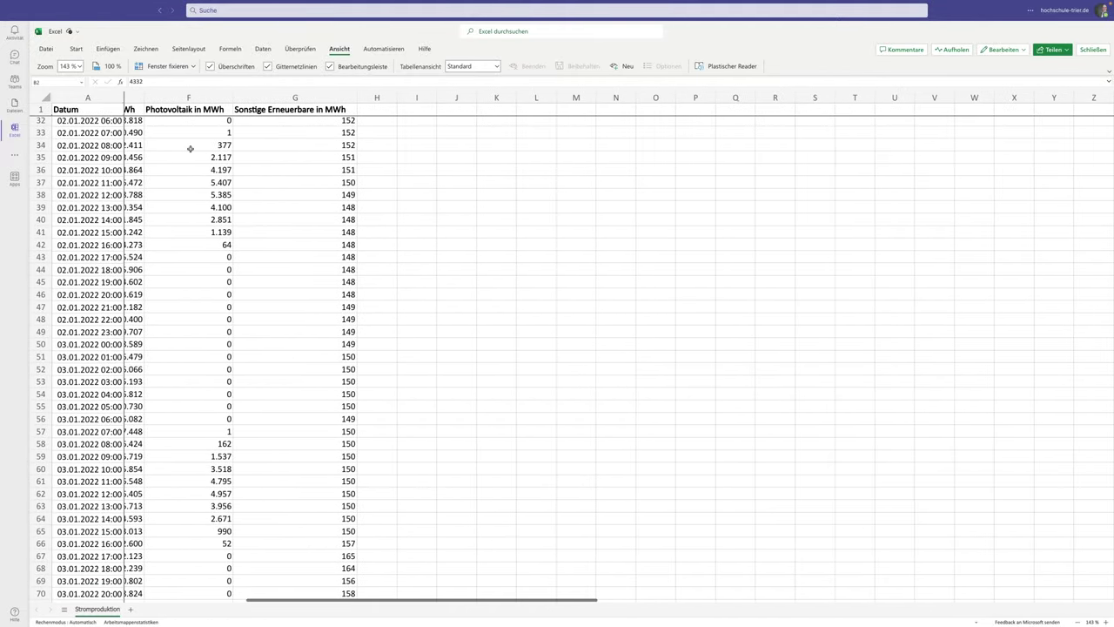
{"action": "scroll", "coordinate": [190, 148], "scroll_direction": "up", "scroll_amount": 1}
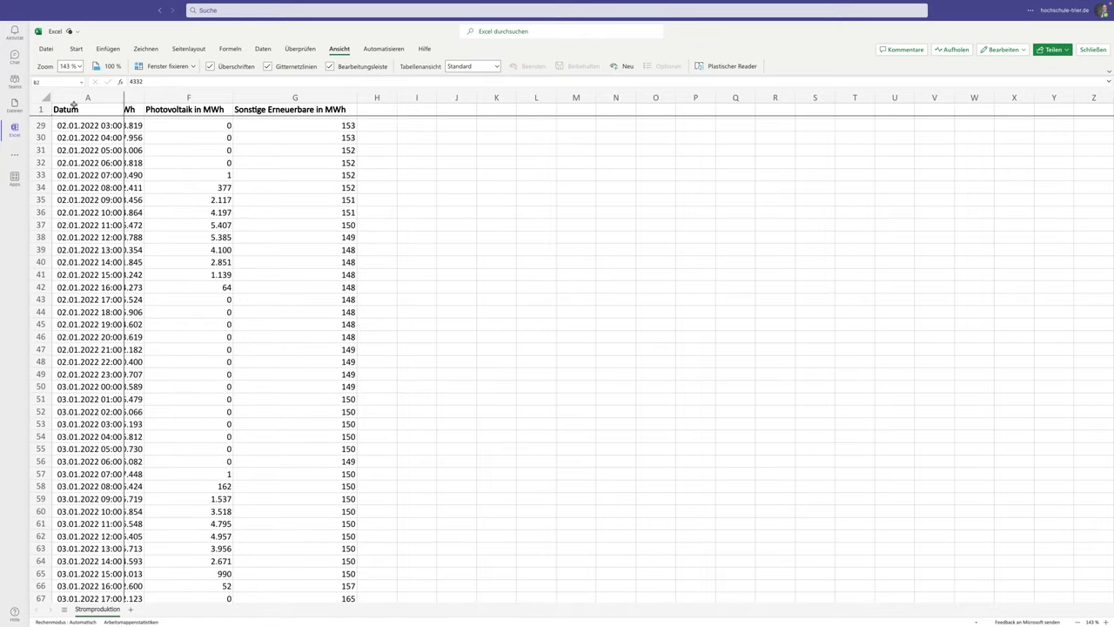
{"action": "scroll", "coordinate": [137, 147], "scroll_direction": "up", "scroll_amount": 9}
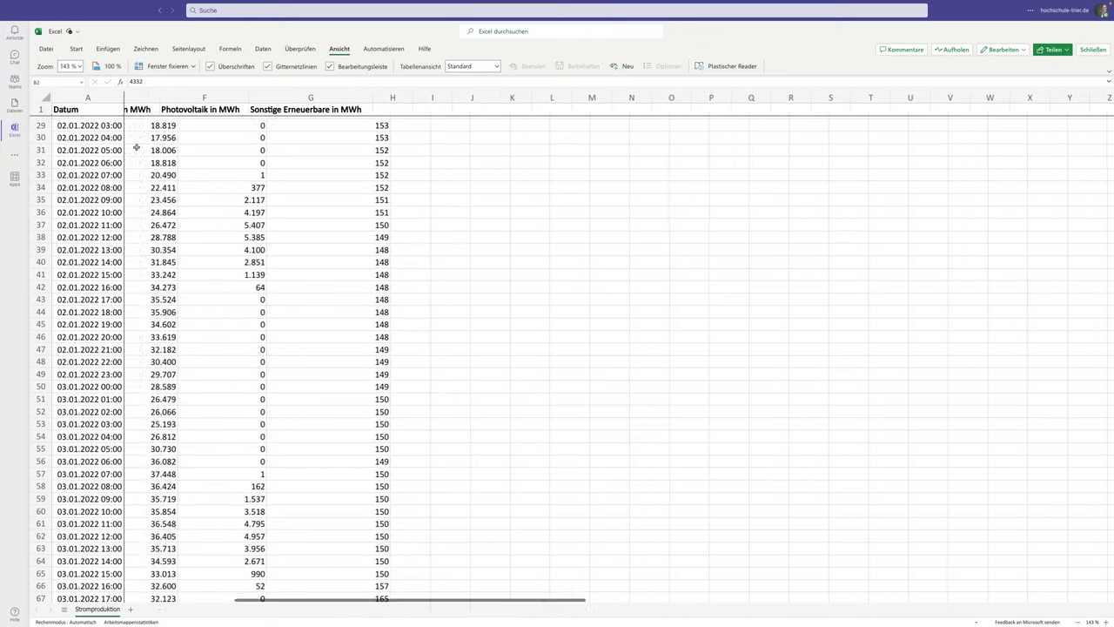
{"action": "scroll", "coordinate": [137, 148], "scroll_direction": "left", "scroll_amount": 2}
{"action": "scroll", "coordinate": [137, 147], "scroll_direction": "left", "scroll_amount": 2}
{"action": "scroll", "coordinate": [136, 147], "scroll_direction": "left", "scroll_amount": 2}
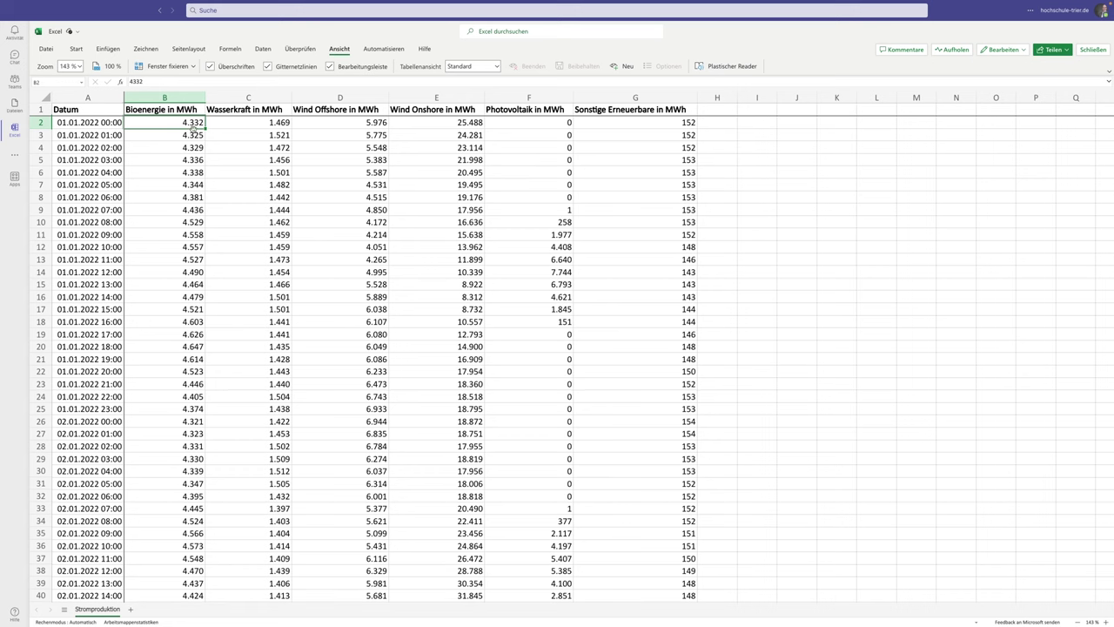
- Lift the B2 freeze with Fixierung aufheben, return to the top-left, and select D6
{"action": "left_click", "coordinate": [188, 66]}
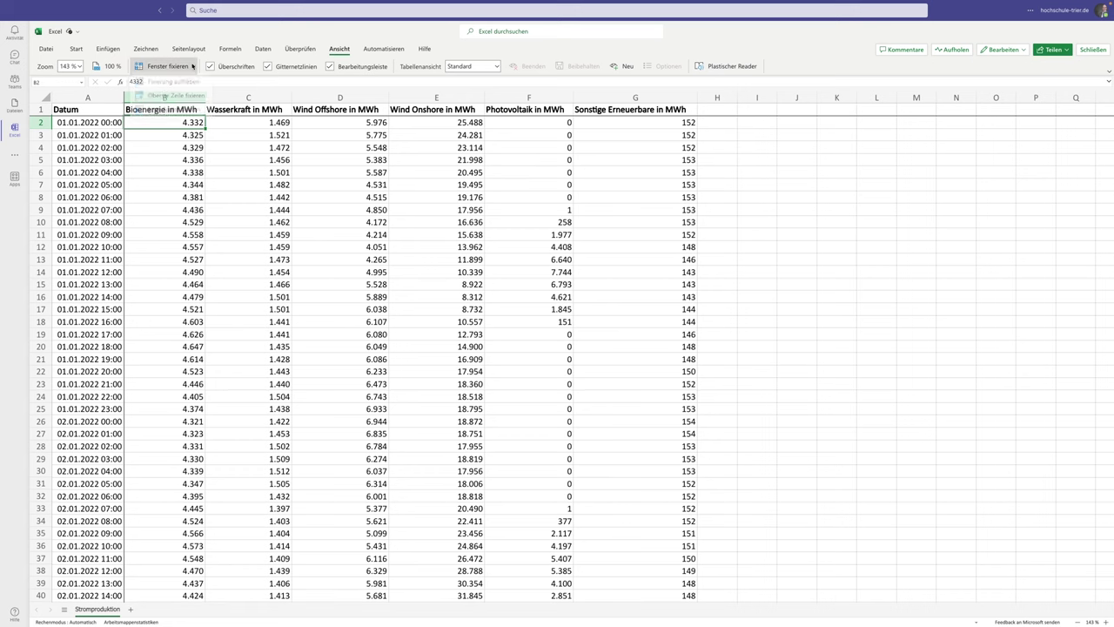
{"action": "left_click", "coordinate": [161, 80]}
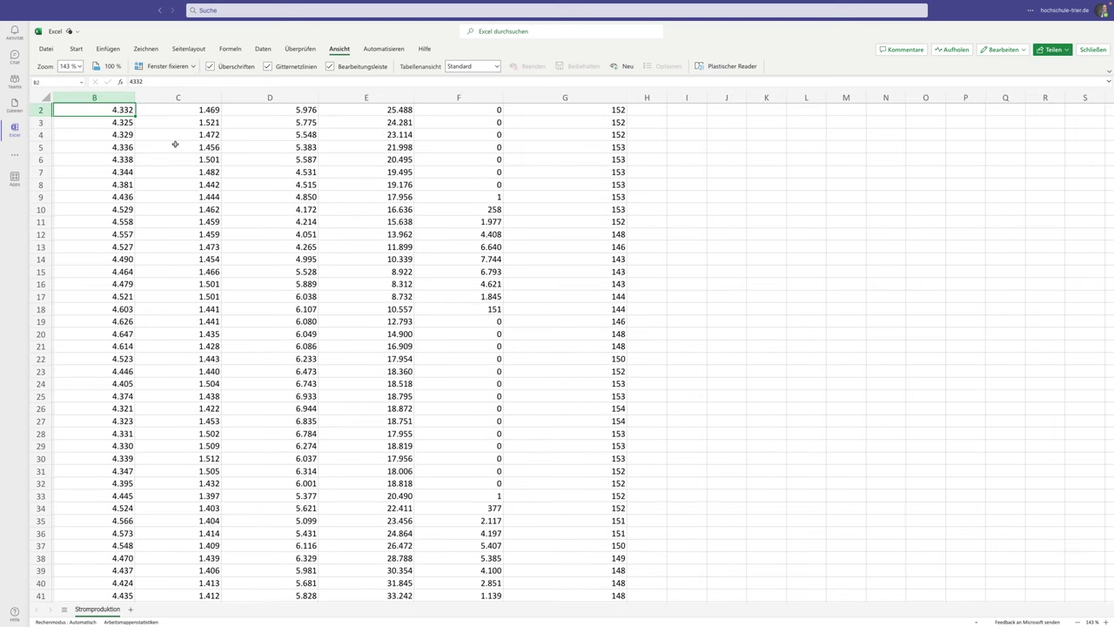
{"action": "scroll", "coordinate": [175, 143], "scroll_direction": "left", "scroll_amount": 2}
{"action": "scroll", "coordinate": [175, 144], "scroll_direction": "up", "scroll_amount": 1}
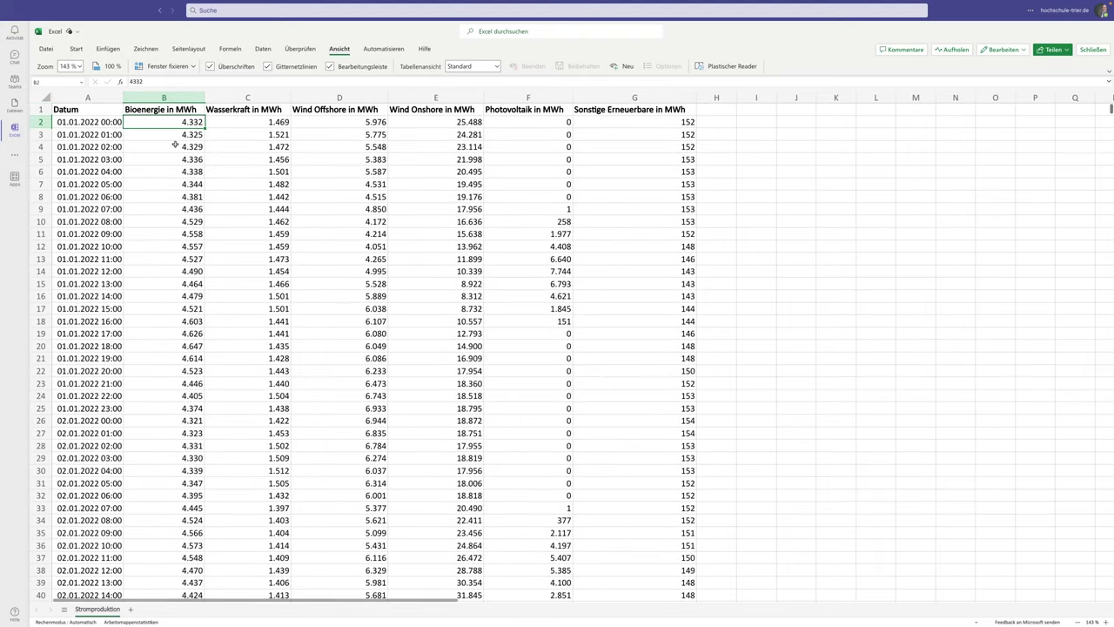
{"action": "left_click", "coordinate": [339, 171]}
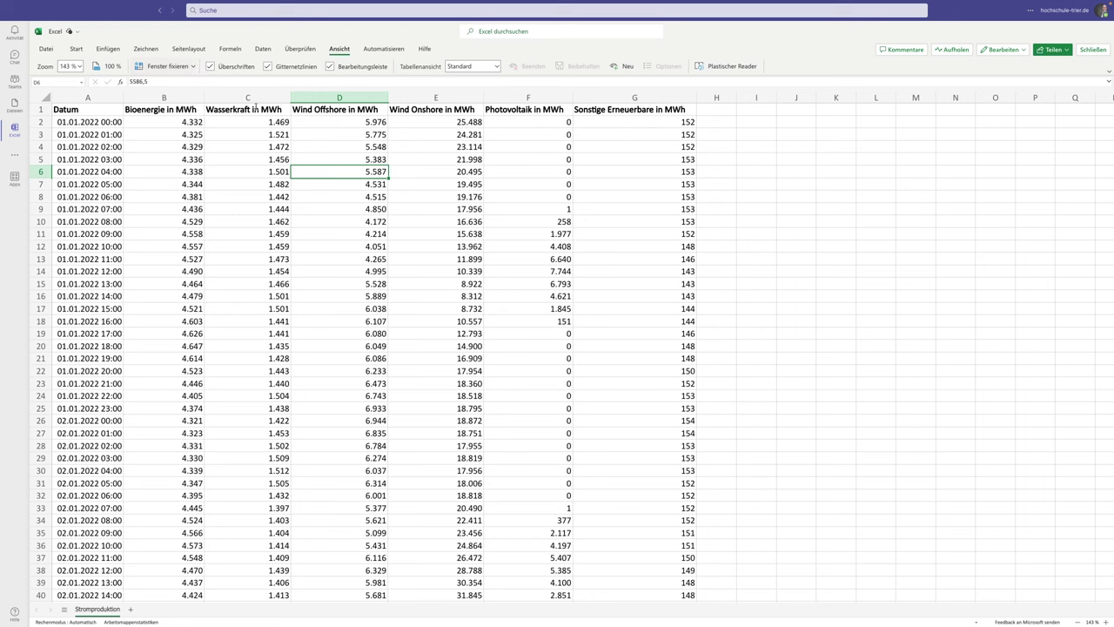
- Freeze panes at D6 via Fenster fixieren and scroll down and right to test it
{"action": "left_click", "coordinate": [178, 66]}
{"action": "left_click", "coordinate": [150, 81]}
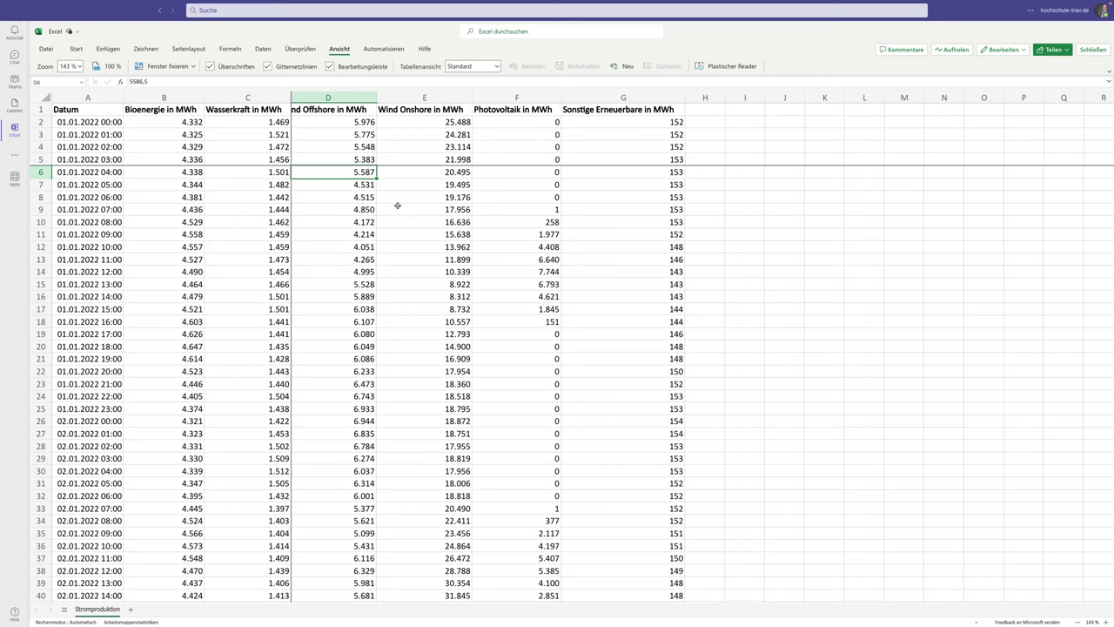
{"action": "scroll", "coordinate": [418, 222], "scroll_direction": "down", "scroll_amount": 3}
{"action": "scroll", "coordinate": [419, 226], "scroll_direction": "down", "scroll_amount": 3}
{"action": "scroll", "coordinate": [419, 226], "scroll_direction": "down", "scroll_amount": 2}
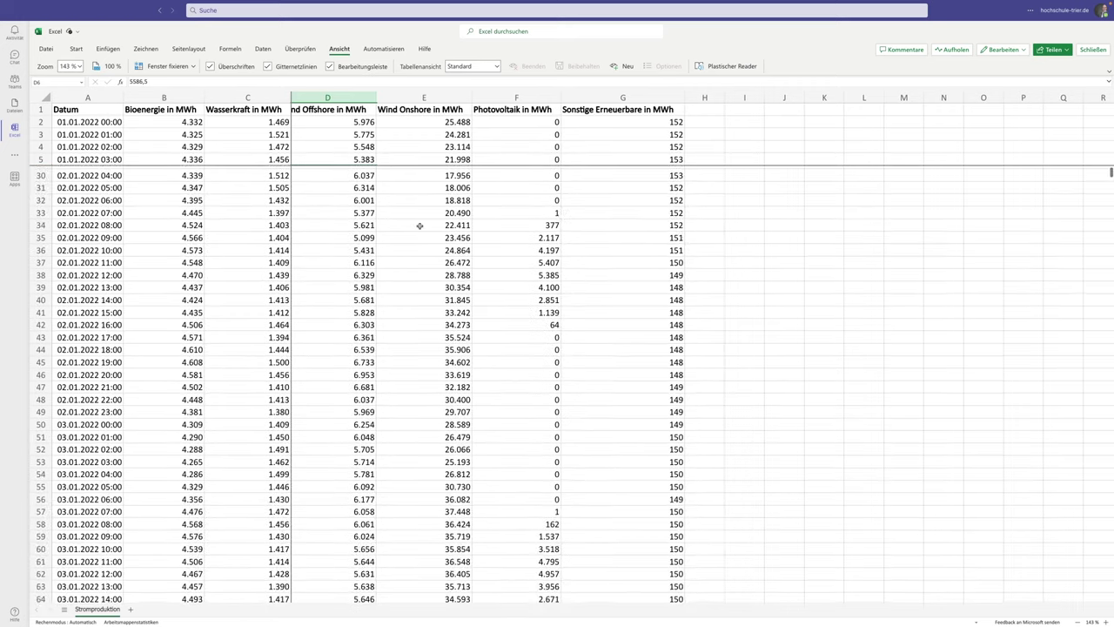
{"action": "scroll", "coordinate": [419, 225], "scroll_direction": "right", "scroll_amount": 2}
{"action": "scroll", "coordinate": [419, 225], "scroll_direction": "right", "scroll_amount": 2}
{"action": "scroll", "coordinate": [419, 225], "scroll_direction": "right", "scroll_amount": 2}
- Scroll around the sheet to confirm rows 1–5 and columns Datum through Wasserkraft stay pinned
{"action": "scroll", "coordinate": [420, 225], "scroll_direction": "down", "scroll_amount": 3}
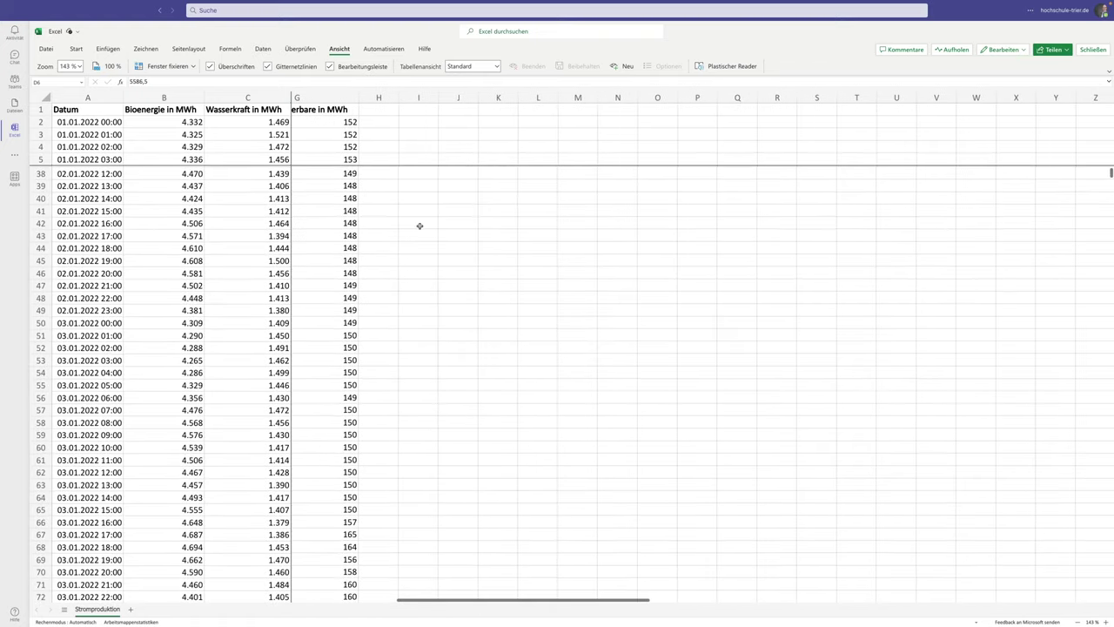
{"action": "scroll", "coordinate": [420, 225], "scroll_direction": "up", "scroll_amount": 2}
{"action": "scroll", "coordinate": [419, 225], "scroll_direction": "left", "scroll_amount": 2}
{"action": "scroll", "coordinate": [420, 225], "scroll_direction": "up", "scroll_amount": 2}
{"action": "scroll", "coordinate": [420, 225], "scroll_direction": "up", "scroll_amount": 3}
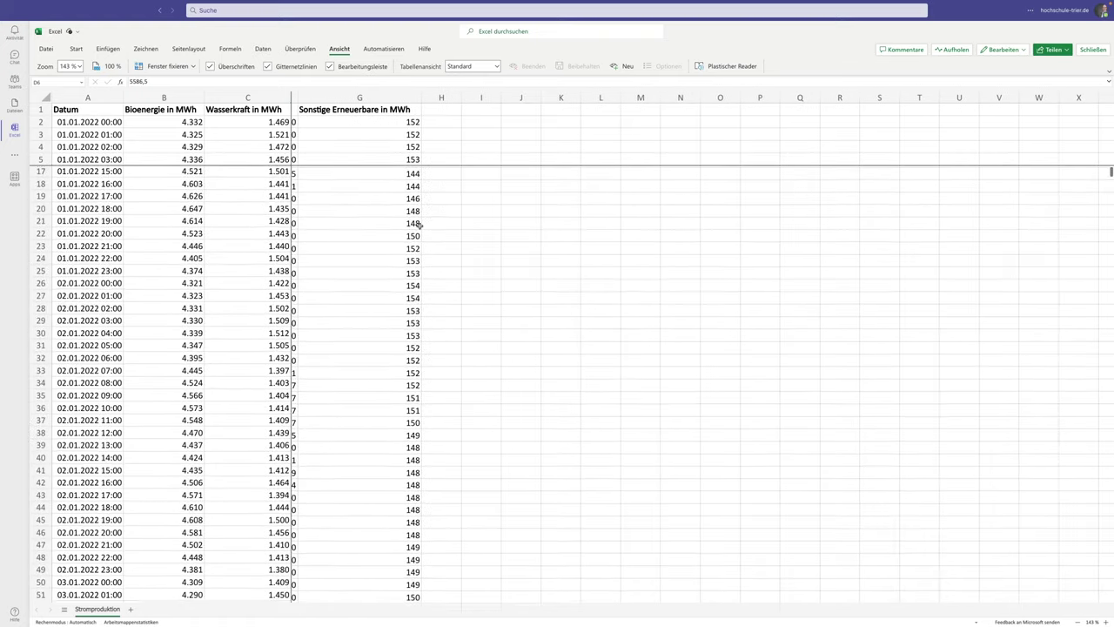
{"action": "scroll", "coordinate": [420, 226], "scroll_direction": "up", "scroll_amount": 1}
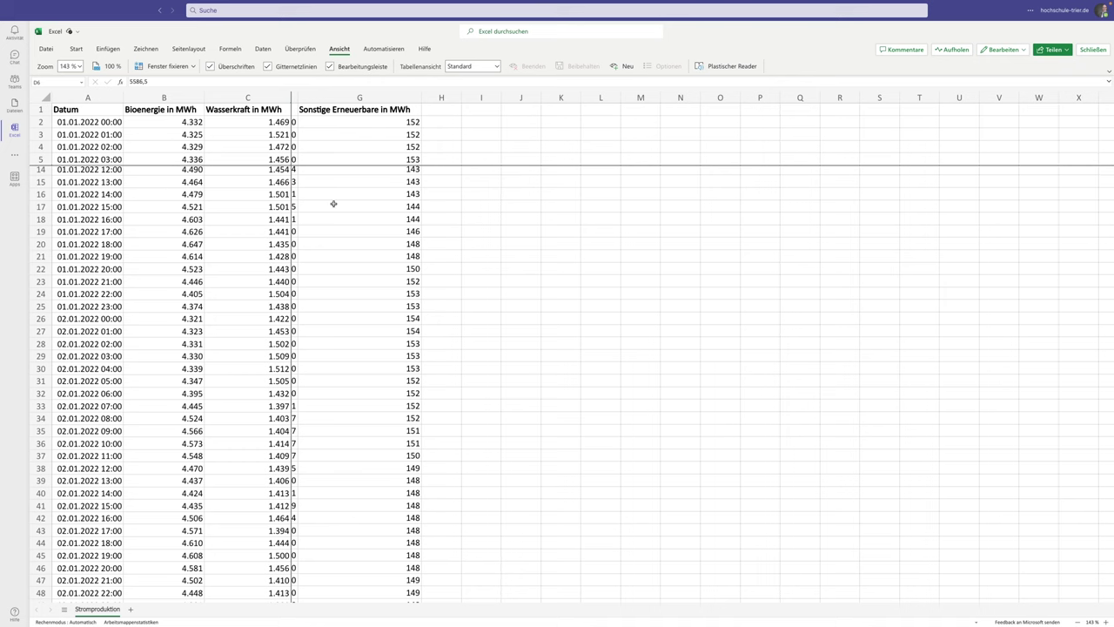
{"action": "scroll", "coordinate": [333, 204], "scroll_direction": "left", "scroll_amount": 1}
{"action": "scroll", "coordinate": [334, 205], "scroll_direction": "left", "scroll_amount": 3}
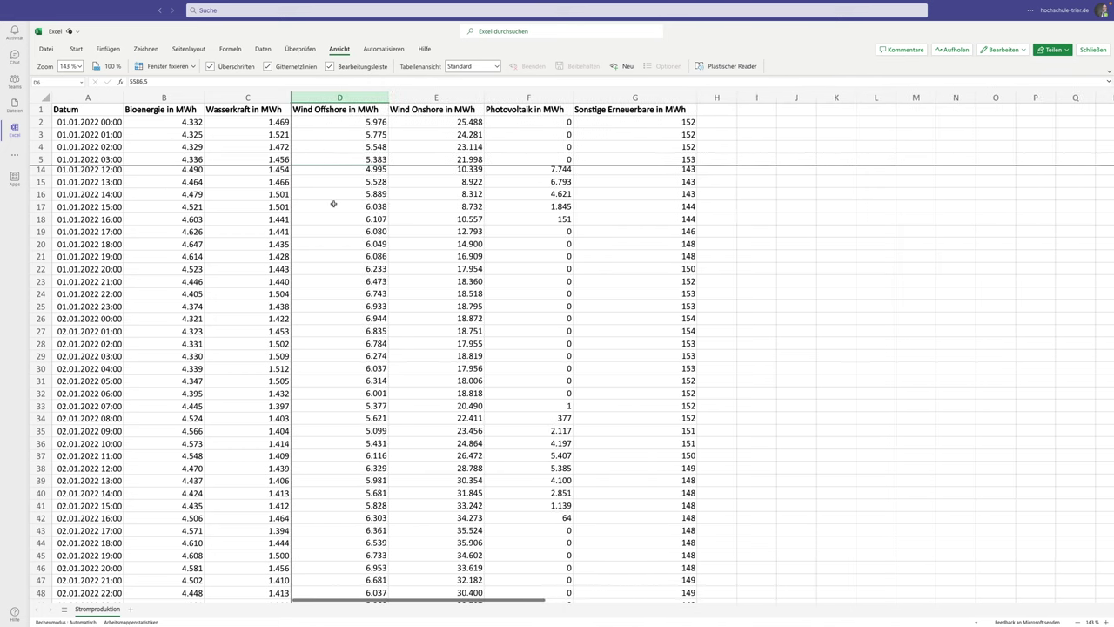
{"action": "scroll", "coordinate": [333, 203], "scroll_direction": "up", "scroll_amount": 3}
{"action": "scroll", "coordinate": [364, 231], "scroll_direction": "down", "scroll_amount": 5}
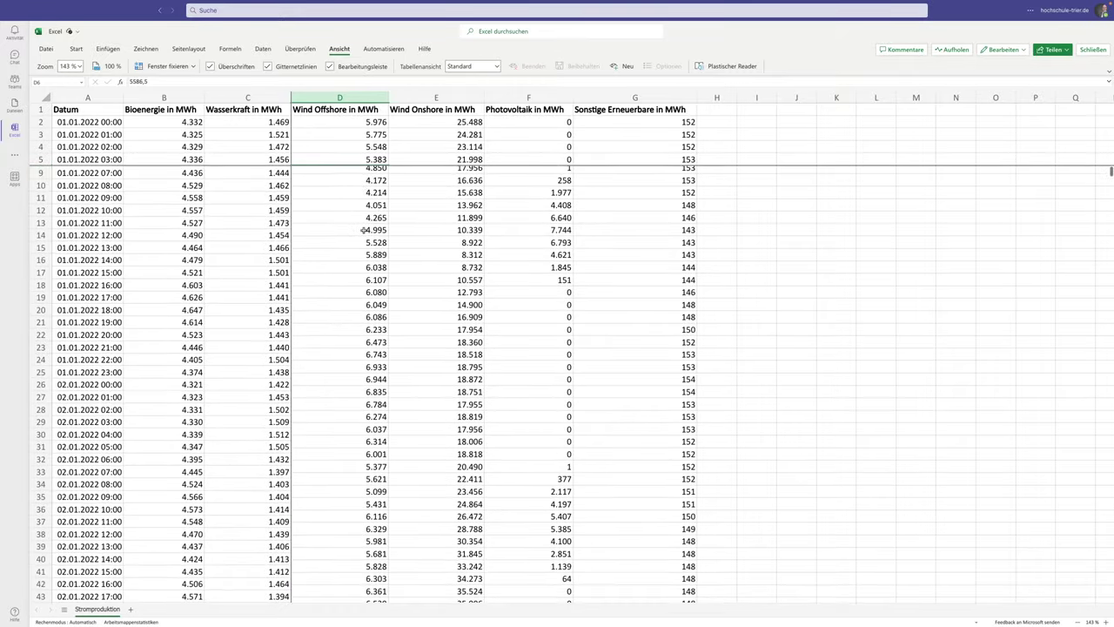
{"action": "scroll", "coordinate": [364, 230], "scroll_direction": "right", "scroll_amount": 2}
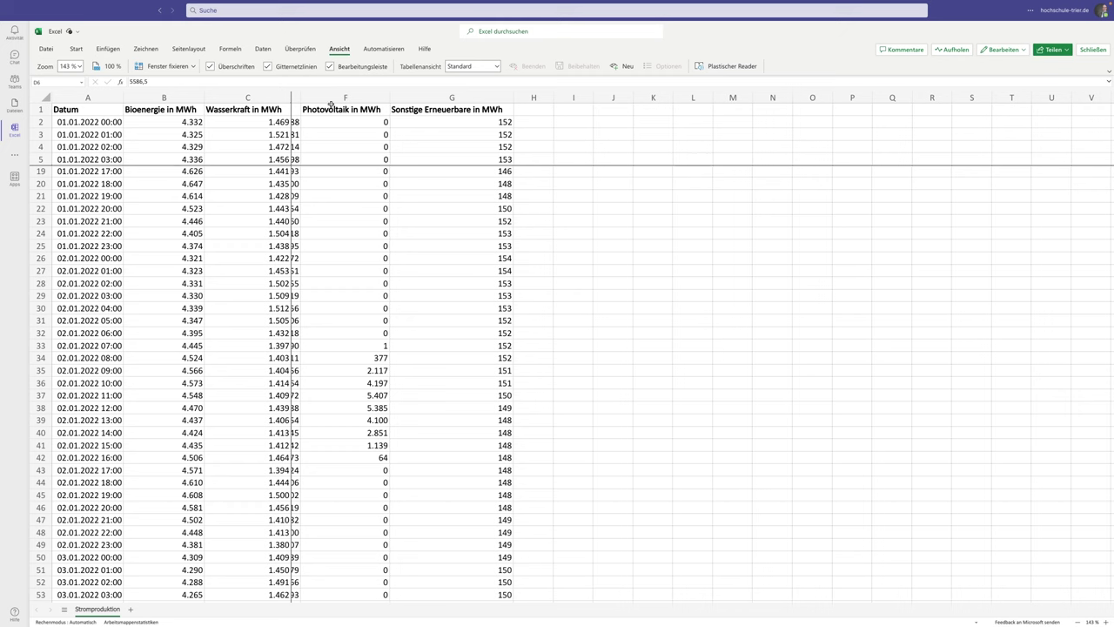
- Remove the D6 freeze with Fixierung aufheben, scroll back to the top-left, and select B2
{"action": "left_click", "coordinate": [194, 66]}
{"action": "left_click", "coordinate": [170, 82]}
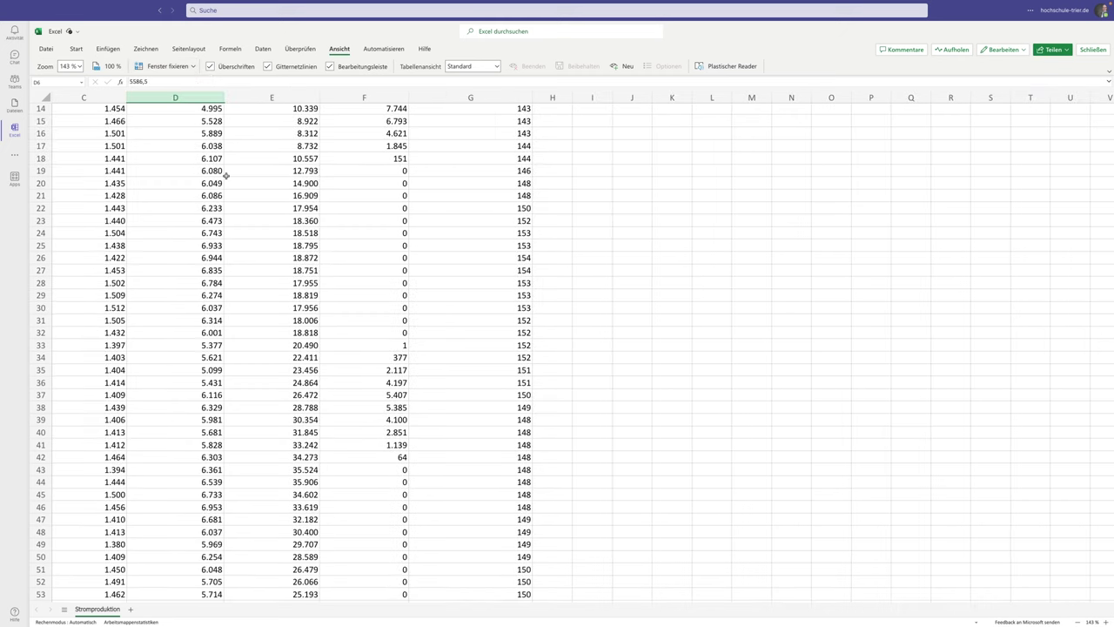
{"action": "scroll", "coordinate": [225, 176], "scroll_direction": "up", "scroll_amount": 5}
{"action": "scroll", "coordinate": [226, 176], "scroll_direction": "left", "scroll_amount": 2}
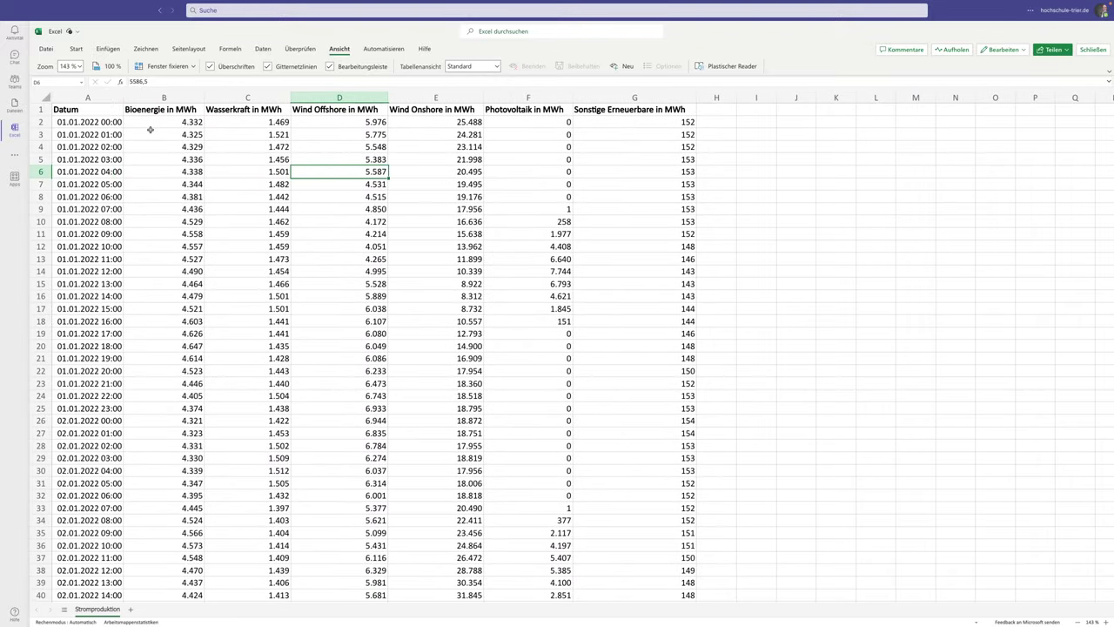
{"action": "scroll", "coordinate": [150, 129], "scroll_direction": "right", "scroll_amount": 2}
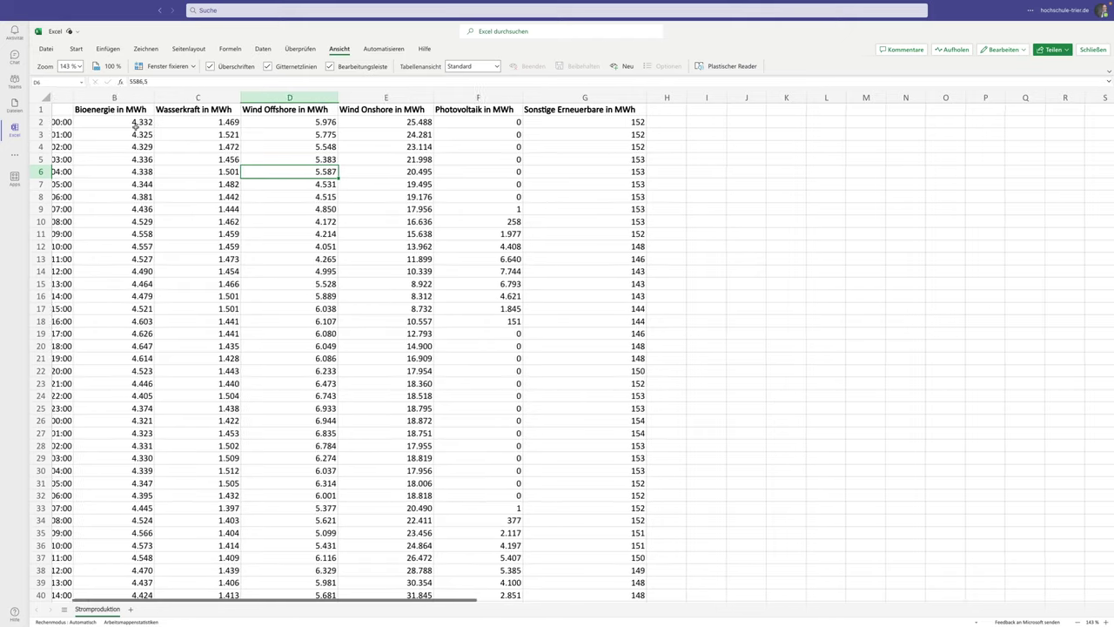
{"action": "scroll", "coordinate": [139, 128], "scroll_direction": "left", "scroll_amount": 2}
{"action": "left_click", "coordinate": [144, 122]}
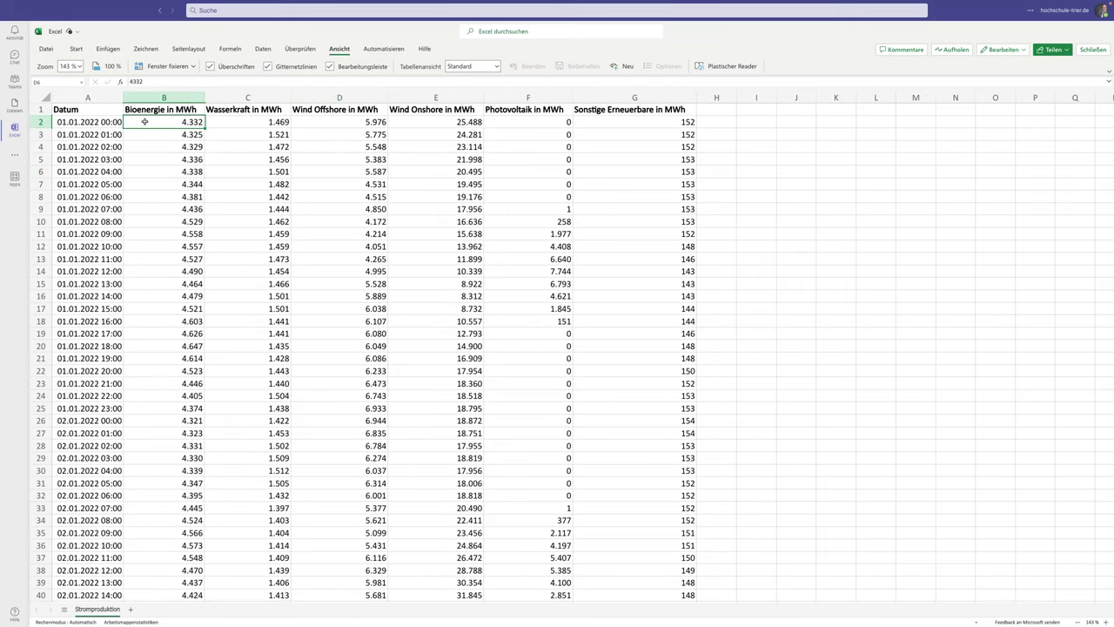